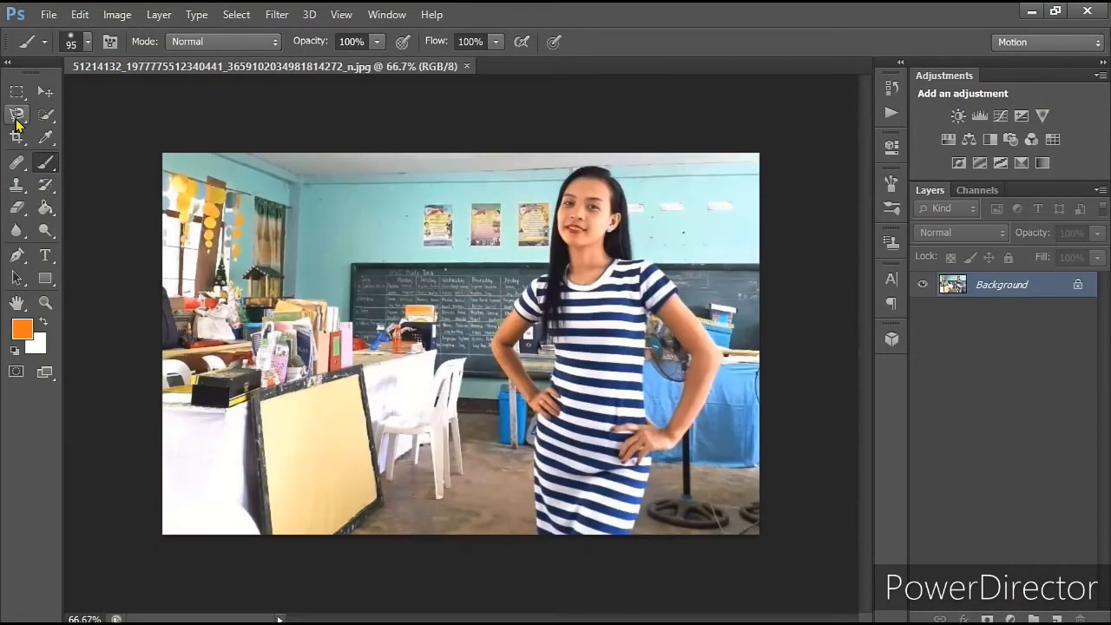
# Step: Trace the woman's outline with the Magnetic Lasso from the top of her head along the hair and bent arm to the hip
pyautogui.click(17, 114)
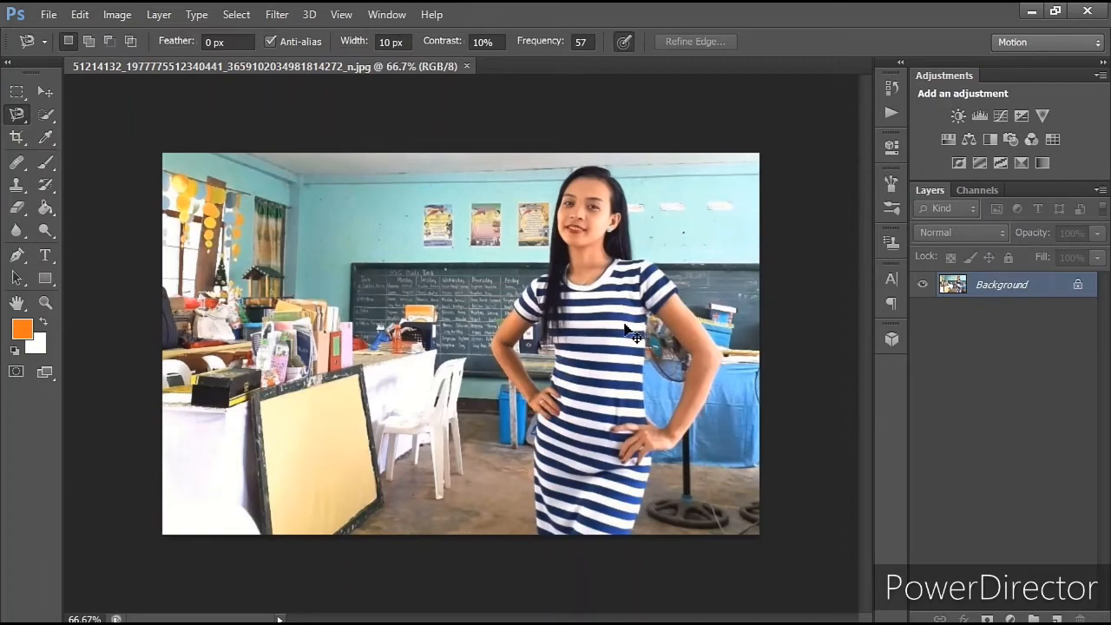
pyautogui.hotkey('ctrl', '+')
pyautogui.hotkey('ctrl', '+')
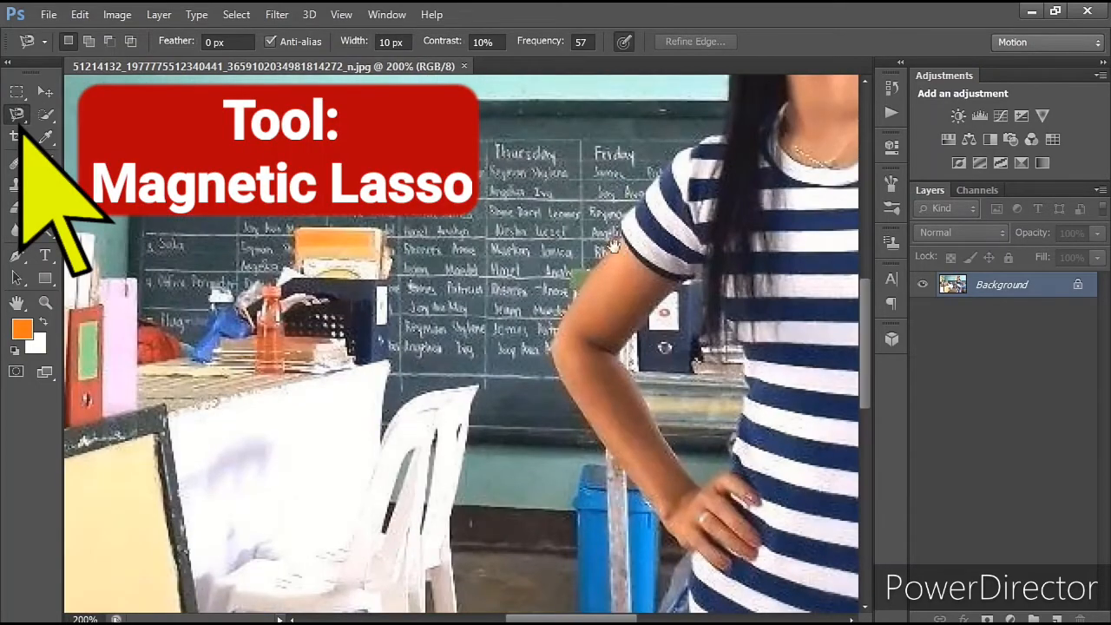
pyautogui.moveTo(633, 206); pyautogui.dragTo(386, 503)
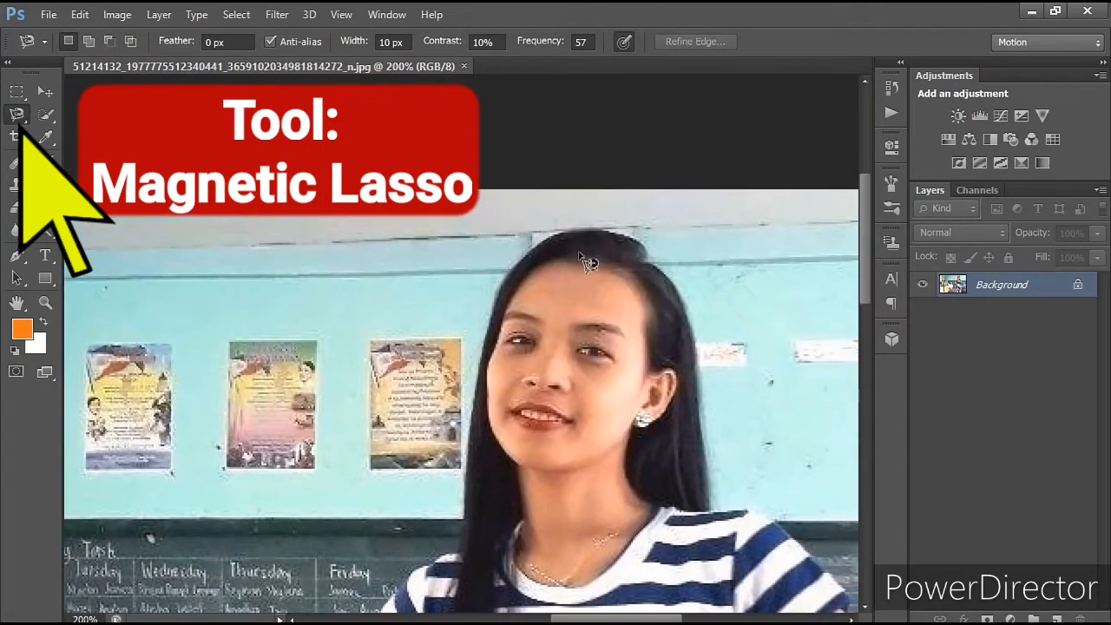
pyautogui.click(552, 235)
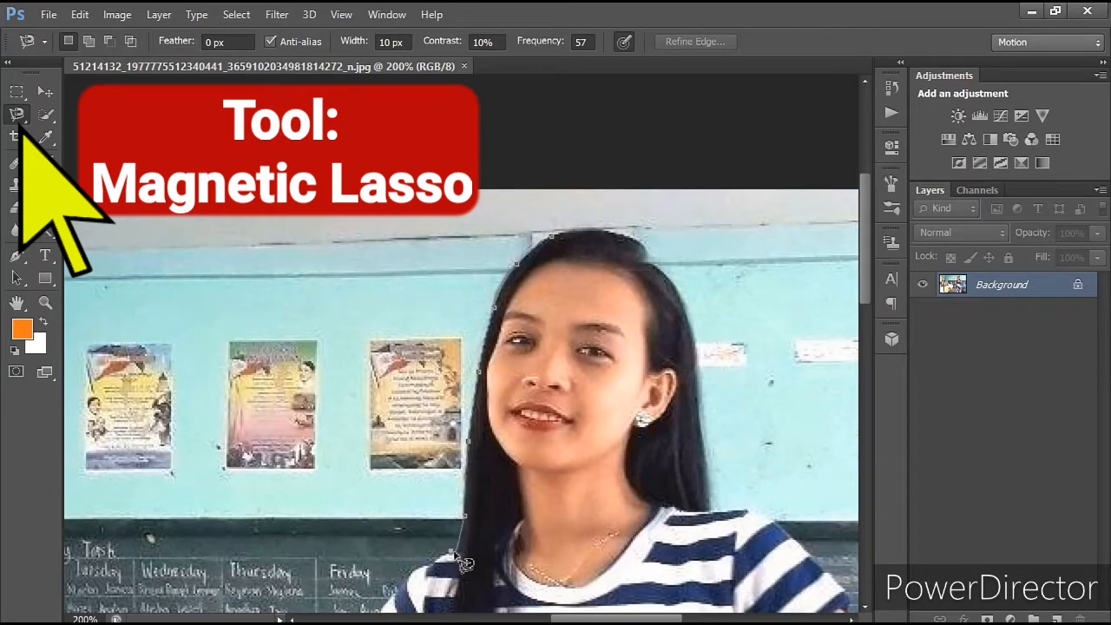
pyautogui.moveTo(455, 552); pyautogui.dragTo(522, 221)
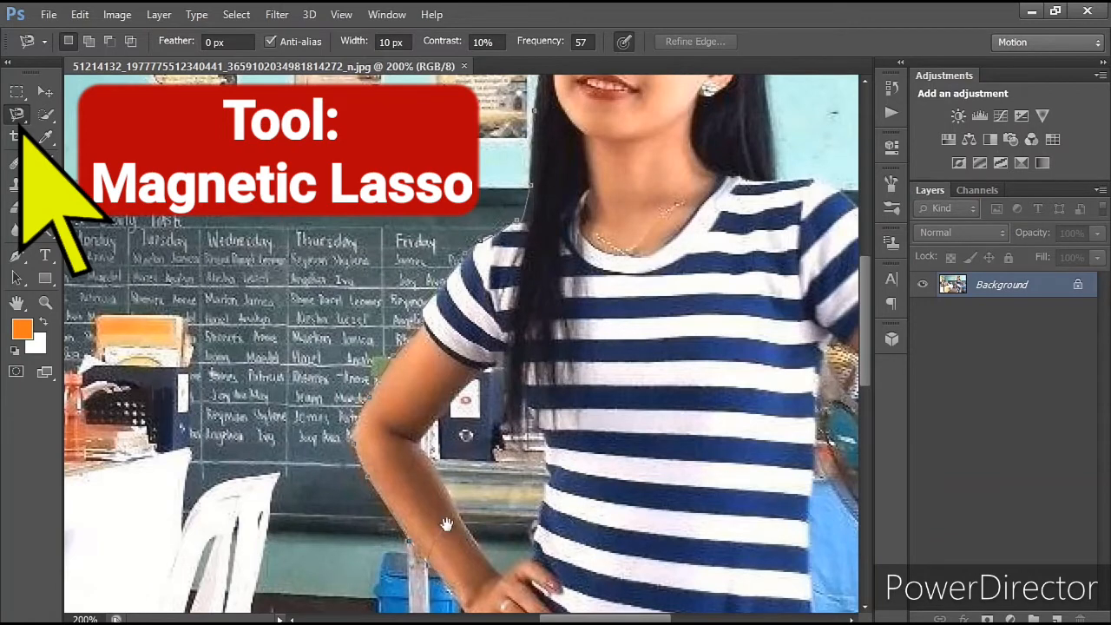
pyautogui.moveTo(446, 524); pyautogui.dragTo(430, 291)
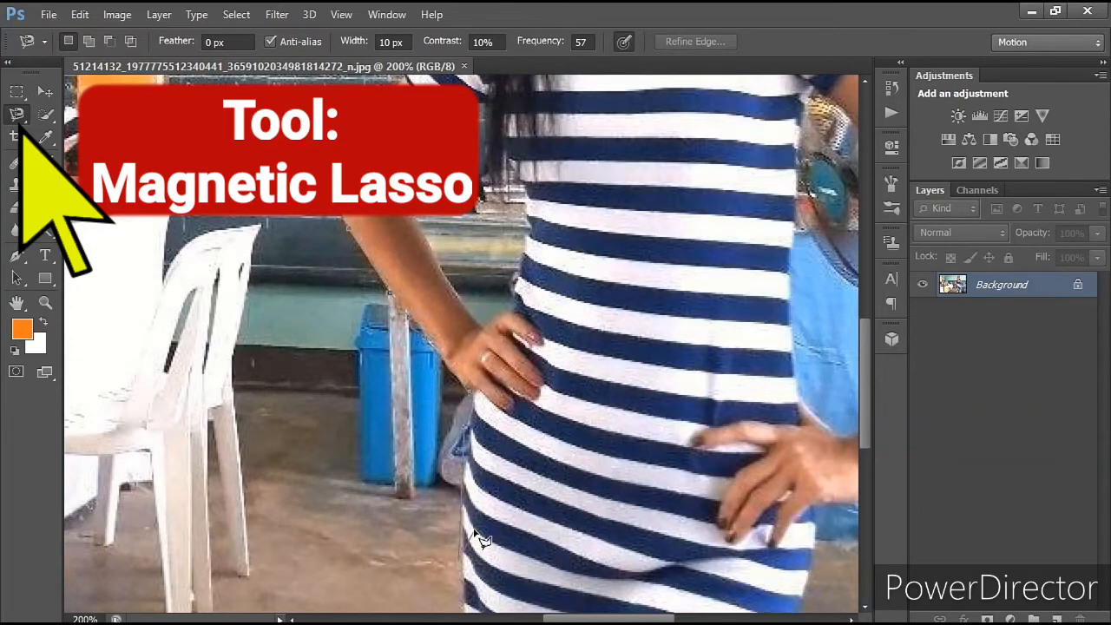
# Step: Continue the outline around the dress's lower edge, up the other arm, shoulder and hair, and close the selection at the head
pyautogui.moveTo(467, 579); pyautogui.dragTo(462, 238)
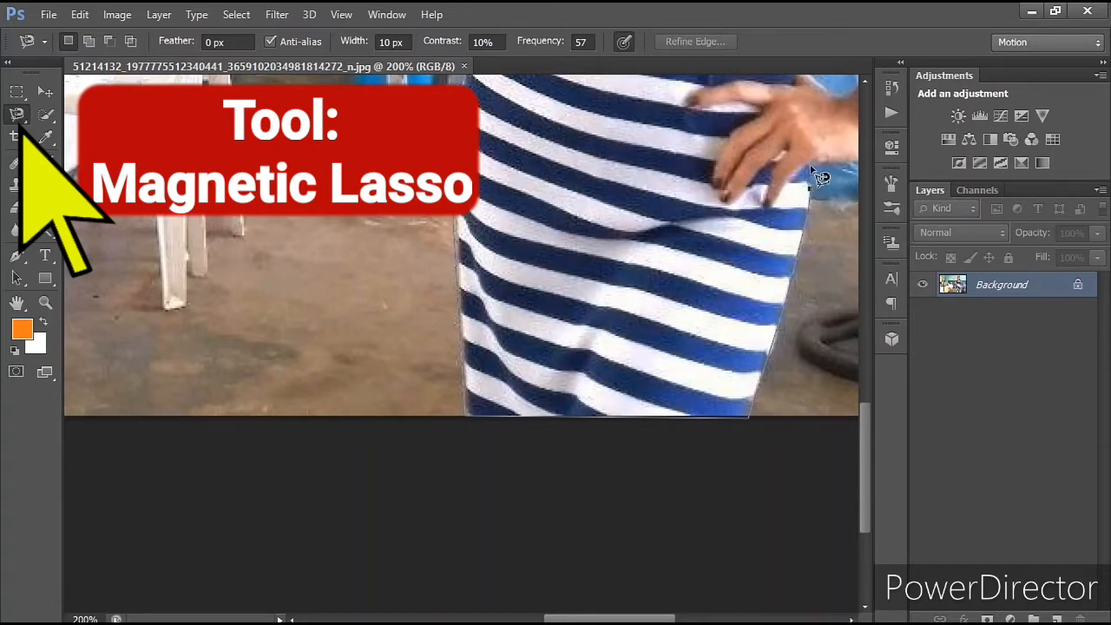
pyautogui.moveTo(816, 151)
pyautogui.mouseDown()
pyautogui.moveTo(823, 140)
pyautogui.moveTo(675, 226)
pyautogui.moveTo(469, 373)
pyautogui.mouseUp()
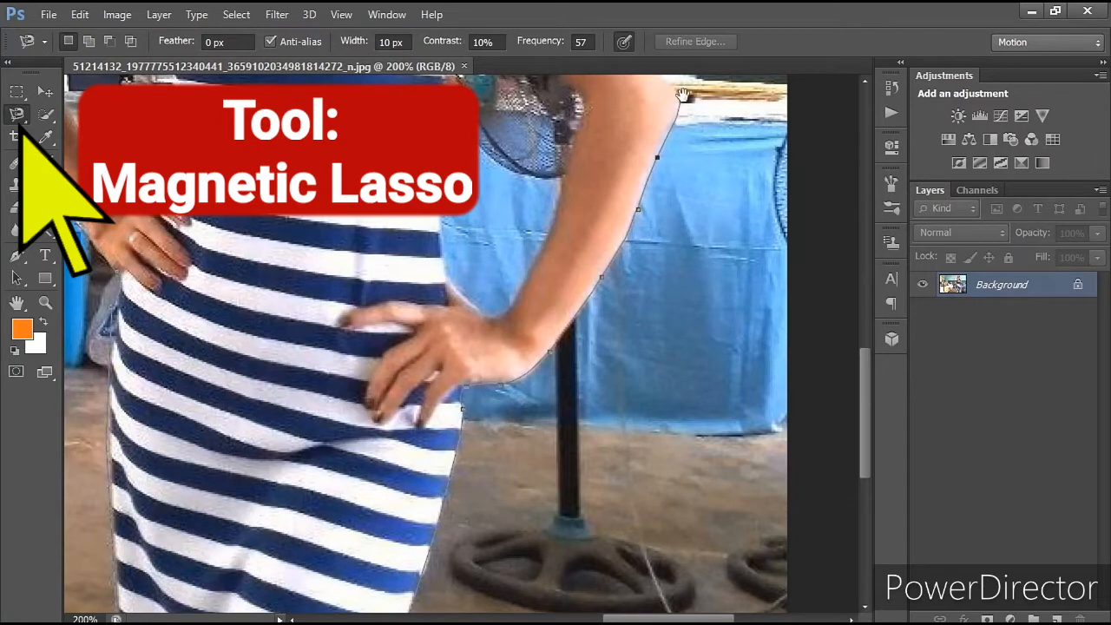
pyautogui.moveTo(684, 93); pyautogui.dragTo(712, 408)
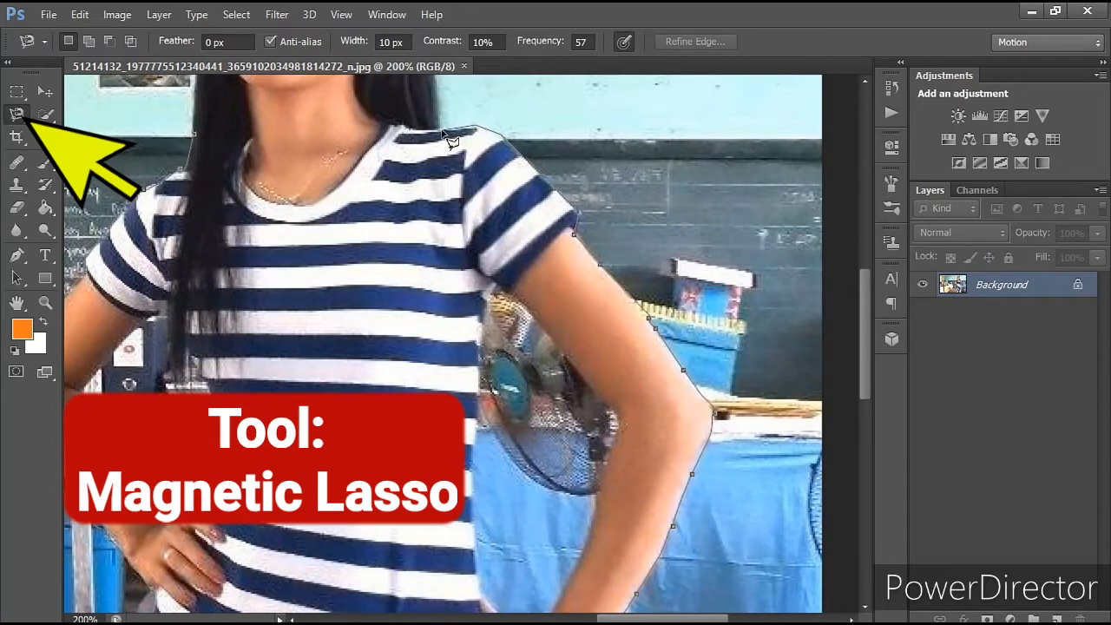
pyautogui.scroll(5, 450, 141)
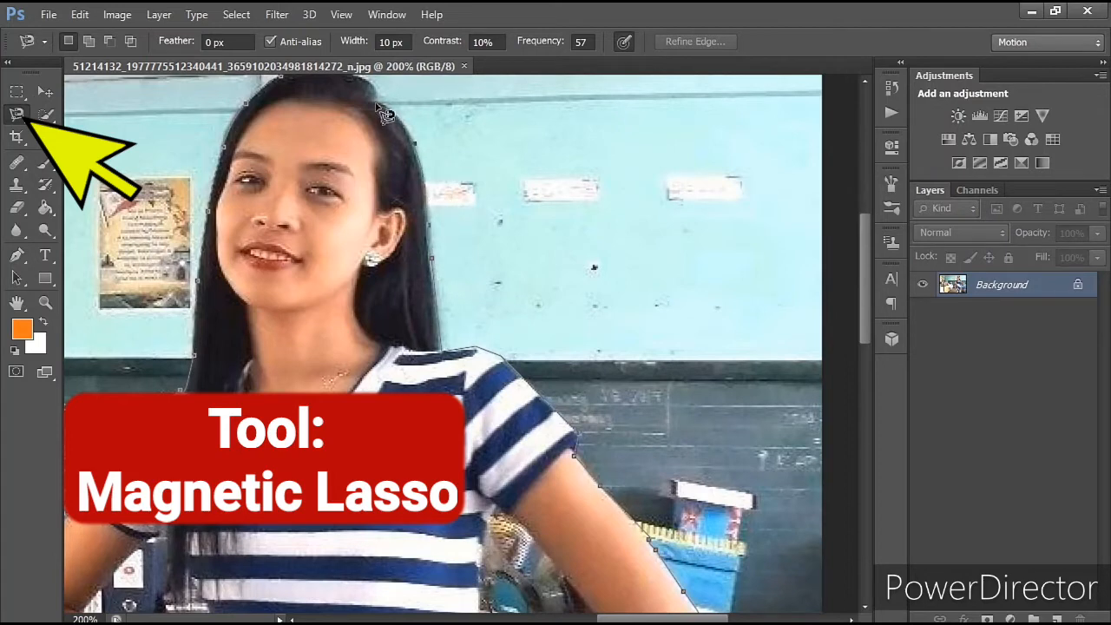
pyautogui.scroll(4, 385, 112)
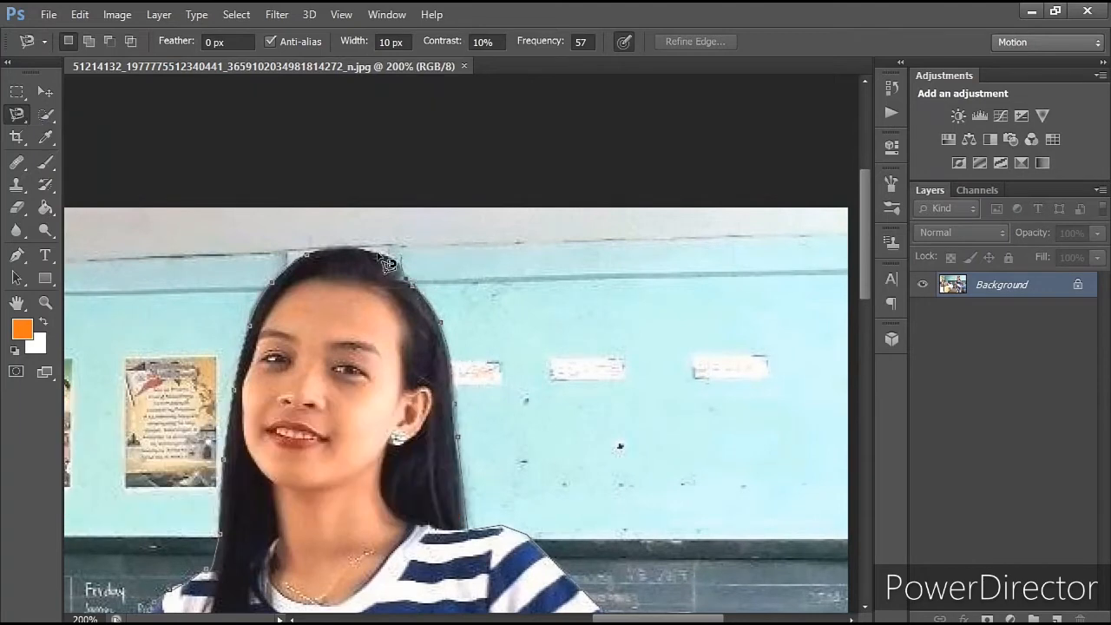
pyautogui.click(317, 251)
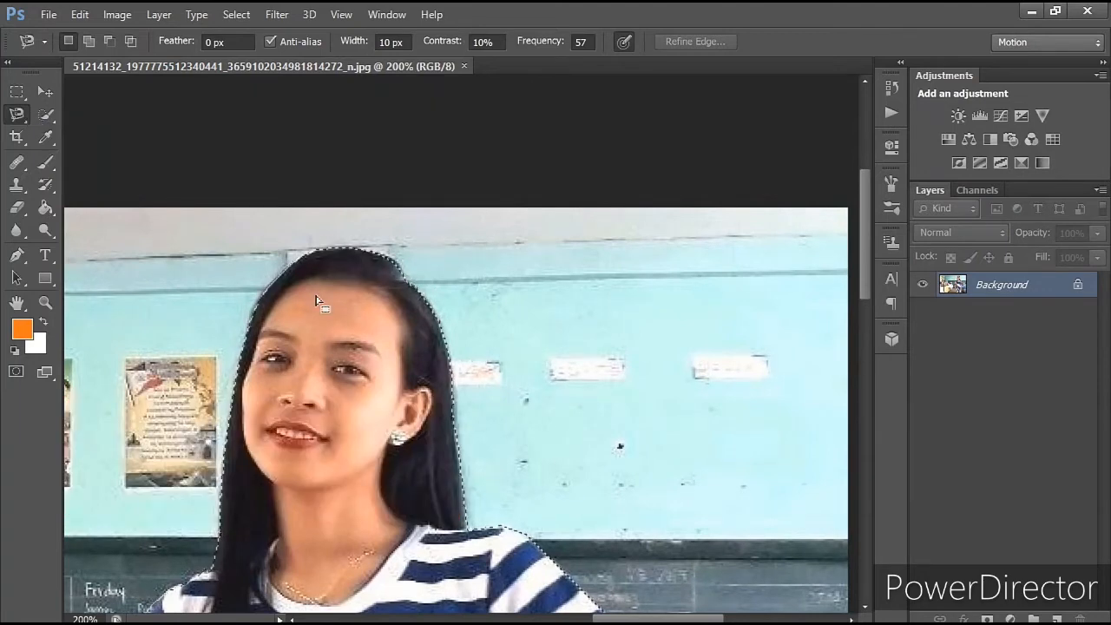
# Step: Copy the selected woman onto a new layer and hide the Background layer
pyautogui.hotkey('ctrl', '-')
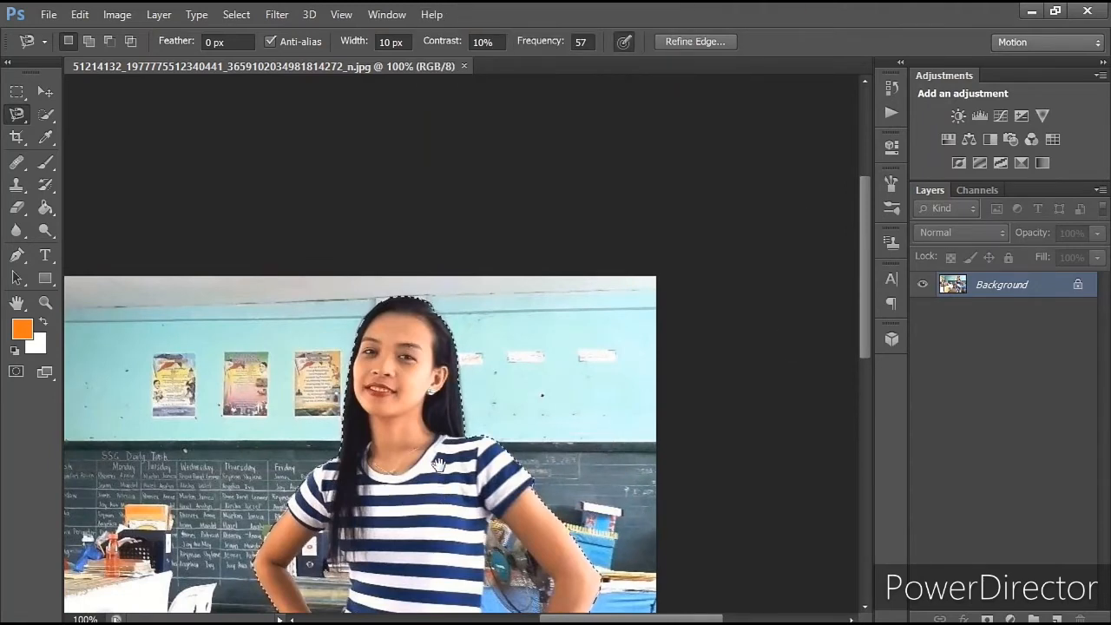
pyautogui.moveTo(438, 465); pyautogui.dragTo(473, 224)
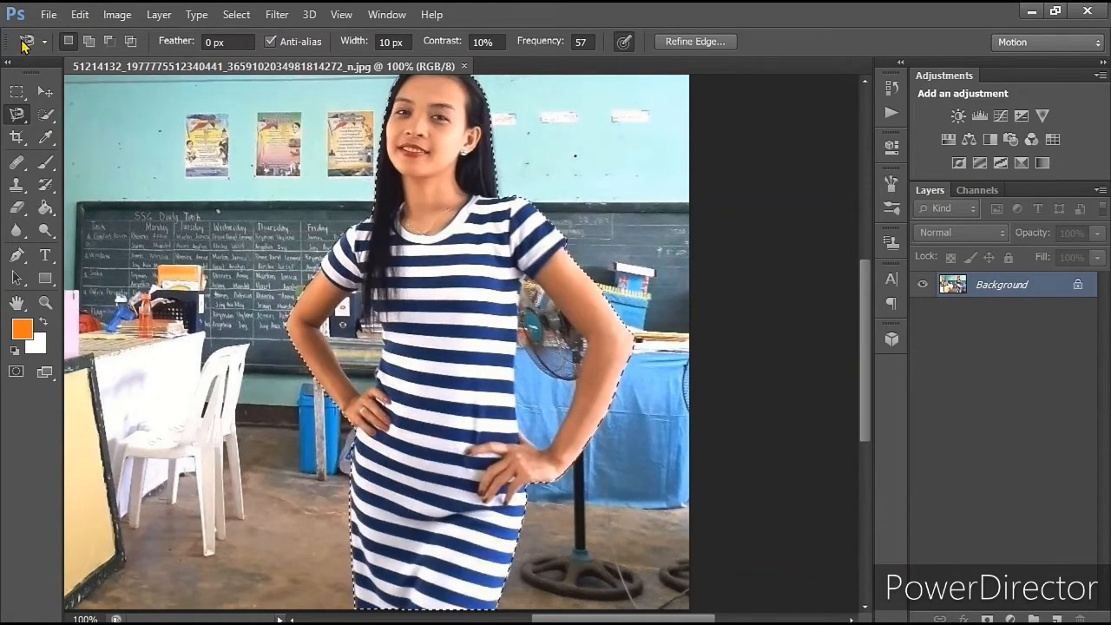
pyautogui.click(79, 18)
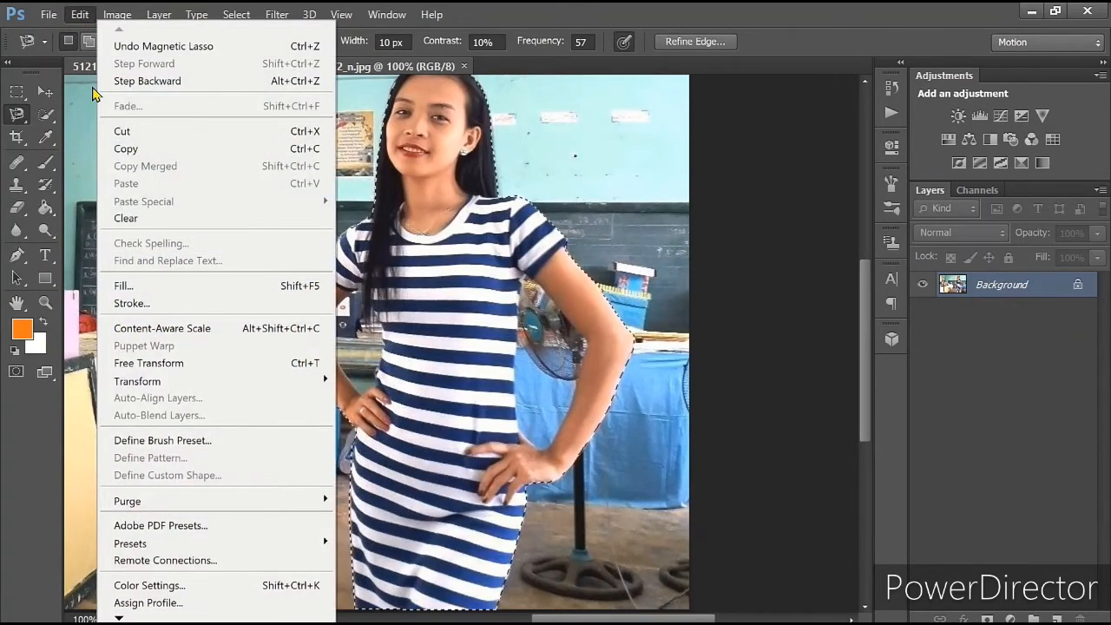
pyautogui.click(126, 152)
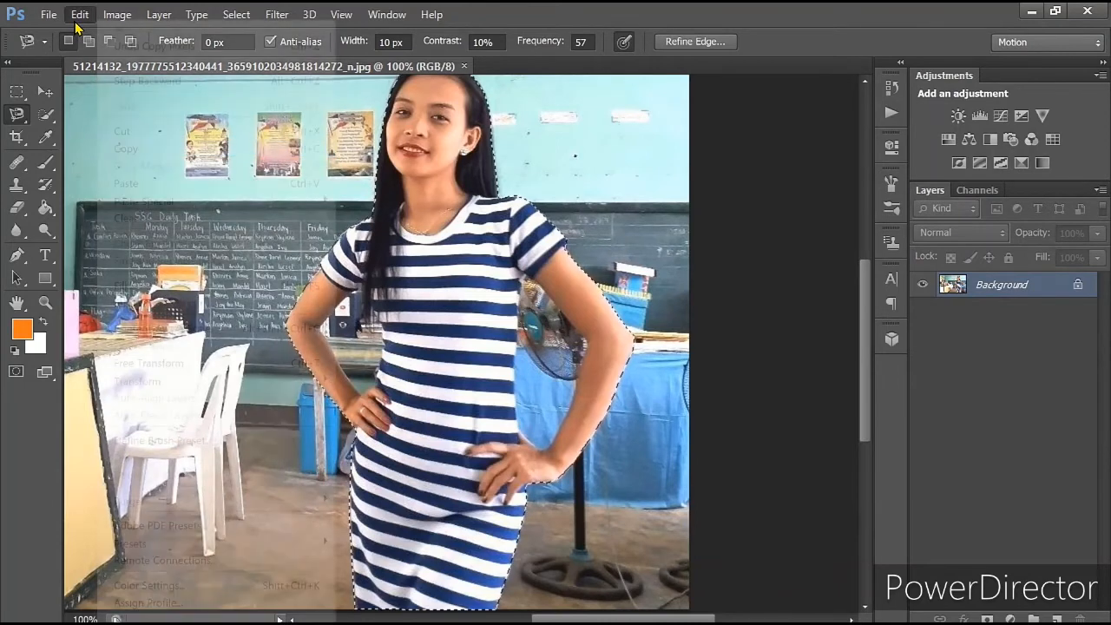
pyautogui.click(77, 22)
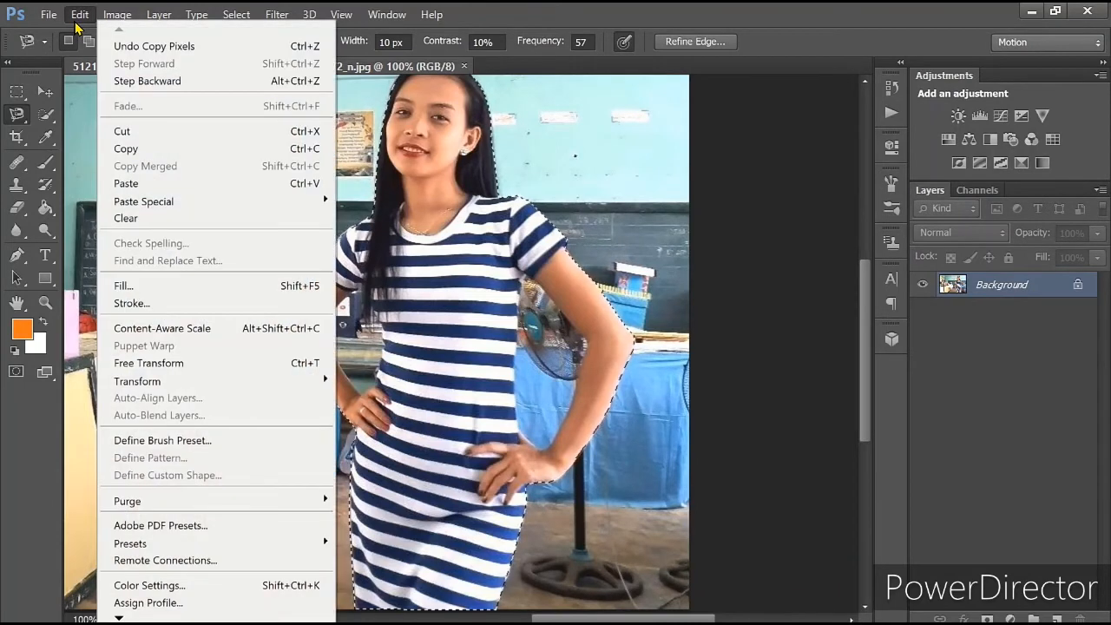
pyautogui.click(126, 185)
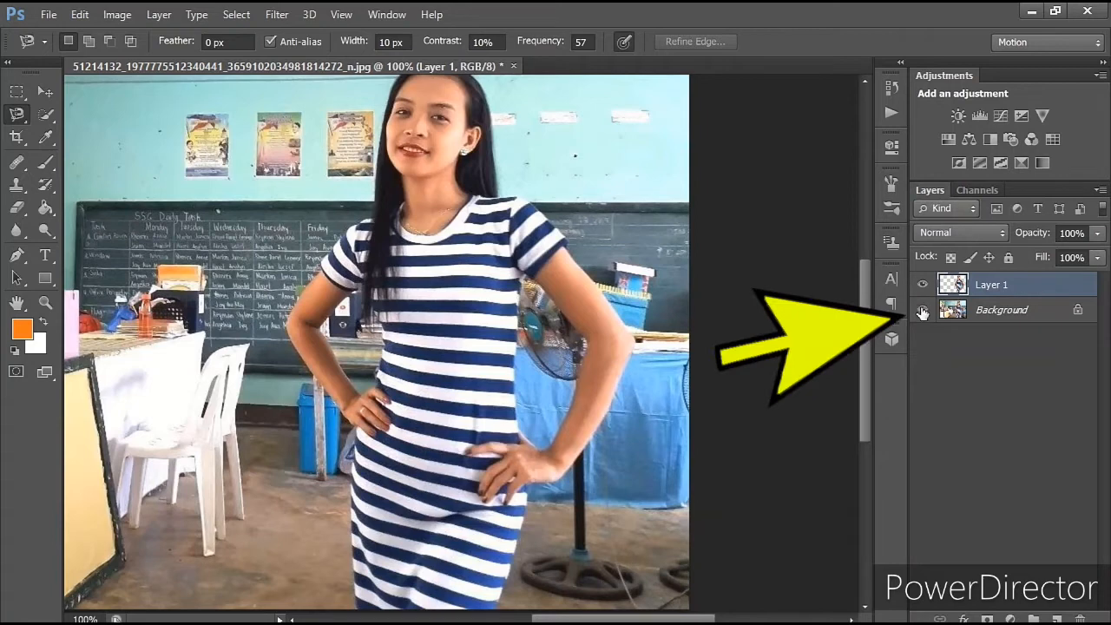
pyautogui.click(923, 310)
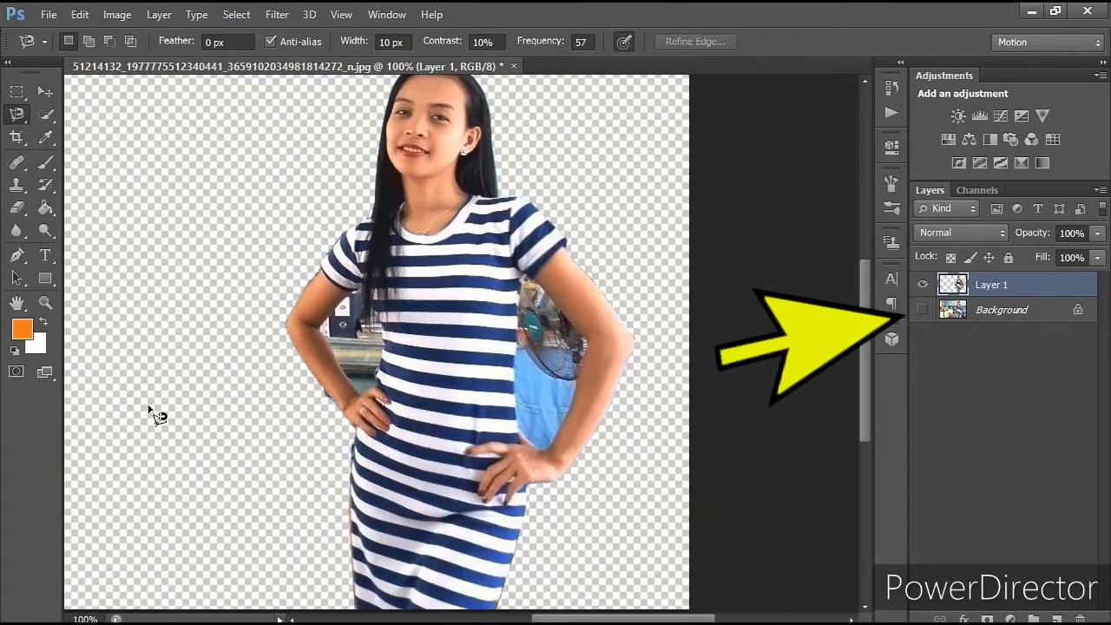
# Step: Outline the fan and blue cloth between the torso and arm with the Magnetic Lasso and delete that area from Layer 1
pyautogui.hotkey('ctrl', '+')
pyautogui.hotkey('ctrl', '+')
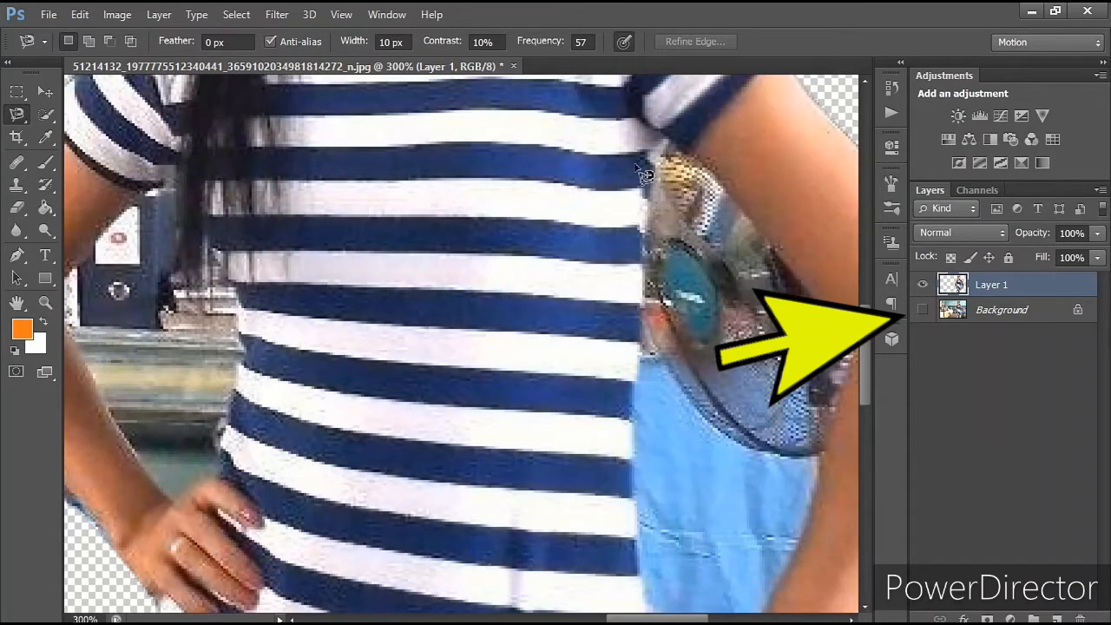
pyautogui.click(670, 136)
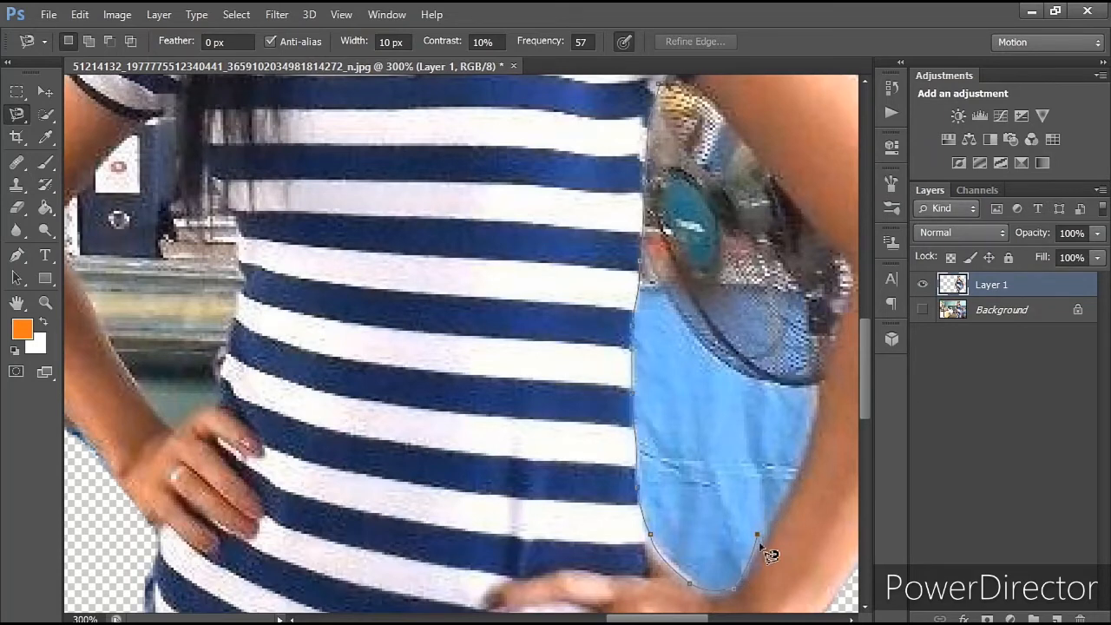
pyautogui.press('Delete')
pyautogui.moveTo(830, 359)
pyautogui.mouseDown()
pyautogui.moveTo(700, 537)
pyautogui.moveTo(707, 549)
pyautogui.mouseUp()
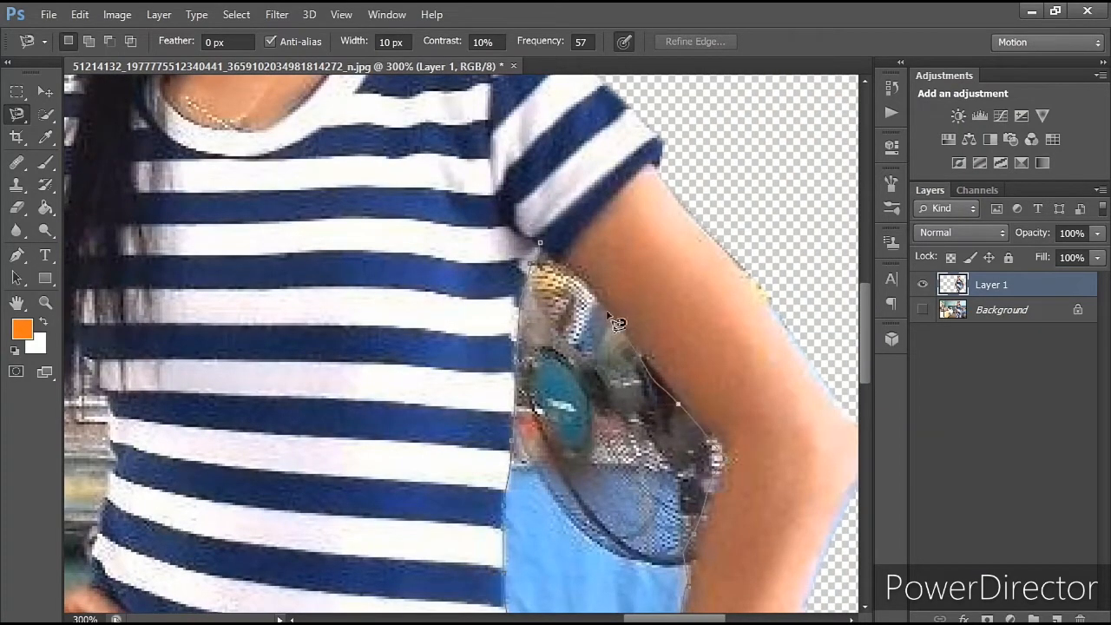
pyautogui.click(541, 246)
pyautogui.press('Delete')
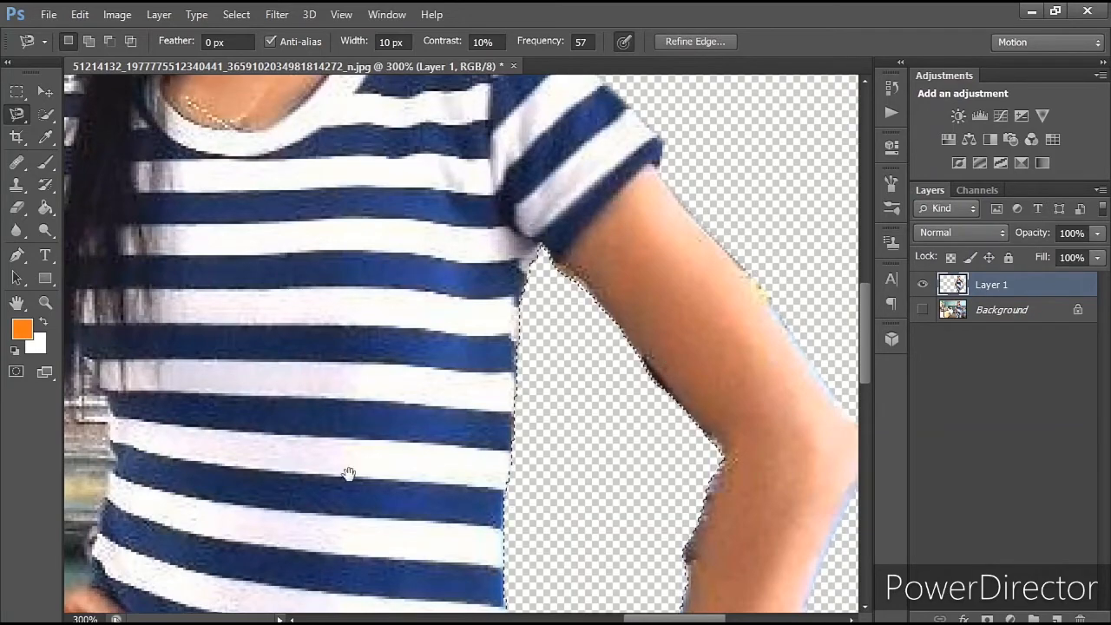
# Step: Outline and delete the binders and shelf showing between the other arm and the torso, and clear the selection
pyautogui.moveTo(347, 471); pyautogui.dragTo(762, 318)
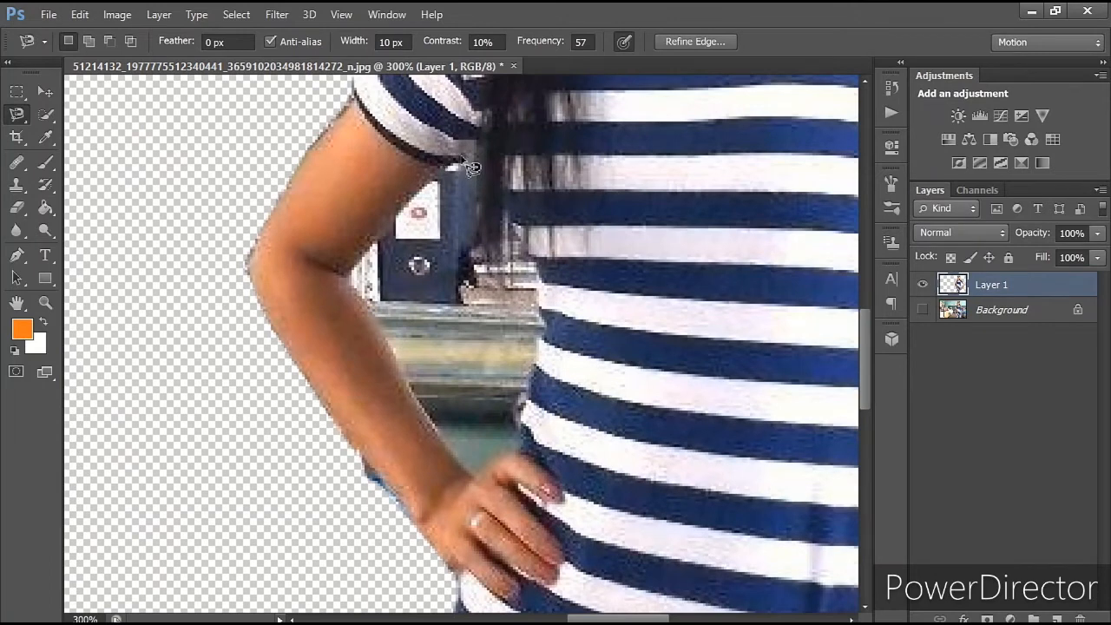
pyautogui.click(460, 157)
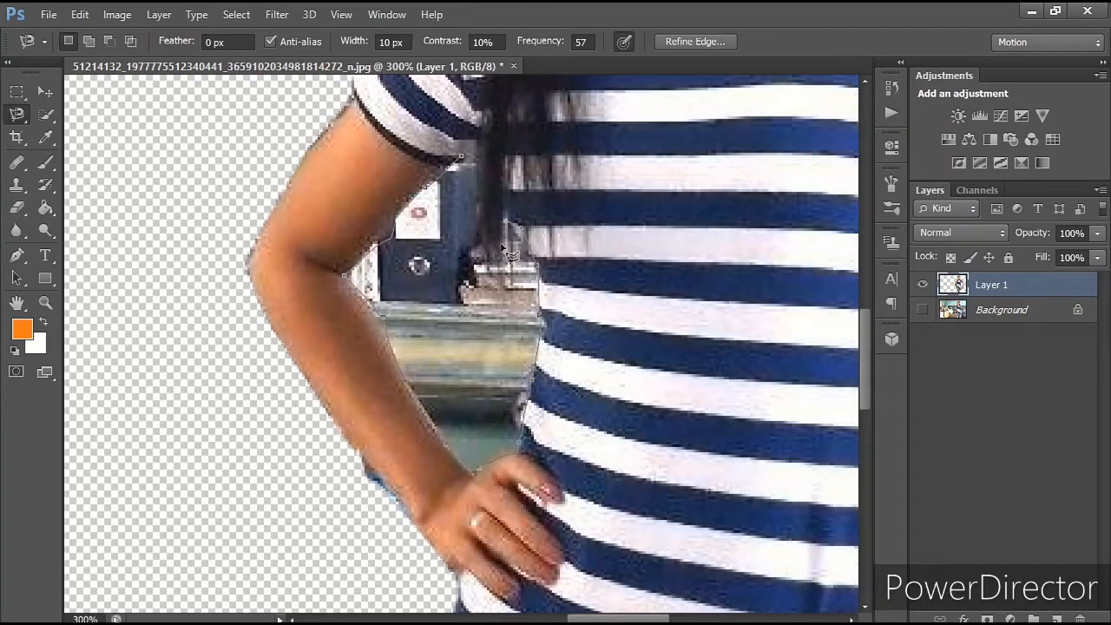
pyautogui.click(465, 157)
pyautogui.press('Delete')
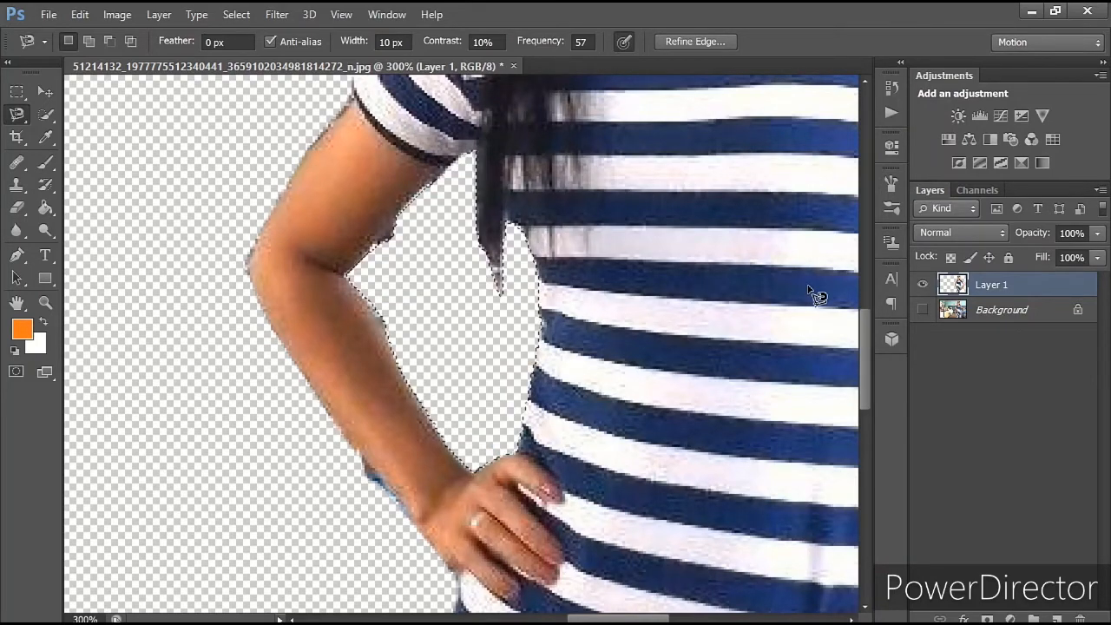
pyautogui.hotkey('ctrl', 'd')
# Step: Switch to the Eraser for cleaning the arm beside the long hair and set its brush size to 23 px
pyautogui.hotkey('ctrl', '-')
pyautogui.hotkey('ctrl', '-')
pyautogui.hotkey('ctrl', '-')
pyautogui.hotkey('ctrl', '+')
pyautogui.hotkey('ctrl', '+')
pyautogui.hotkey('ctrl', '+')
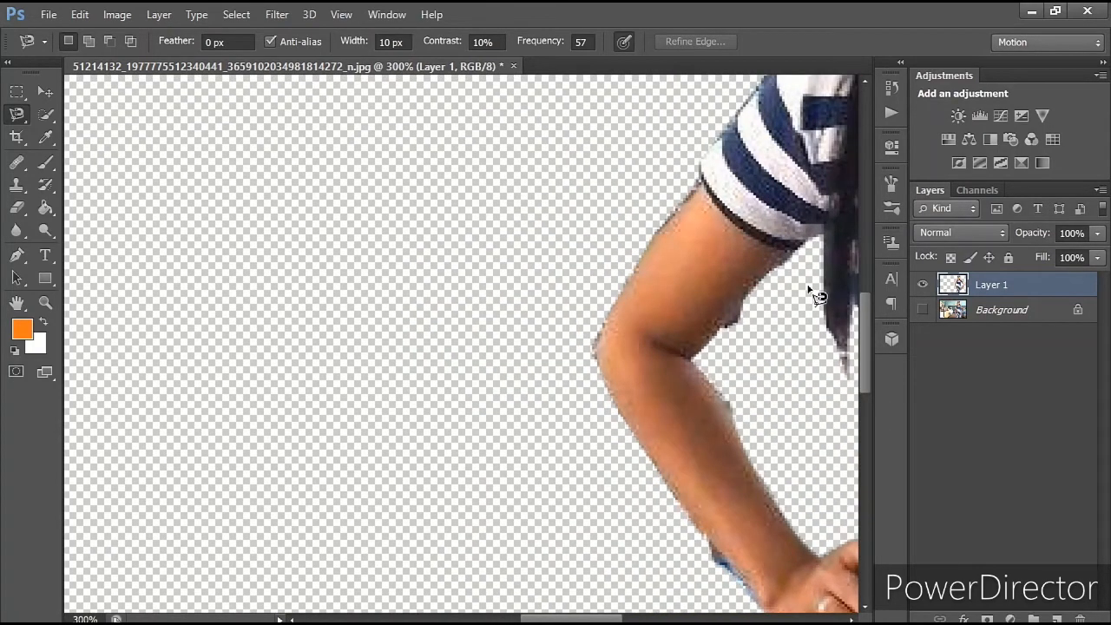
pyautogui.press('e')
pyautogui.moveTo(671, 243); pyautogui.dragTo(521, 317)
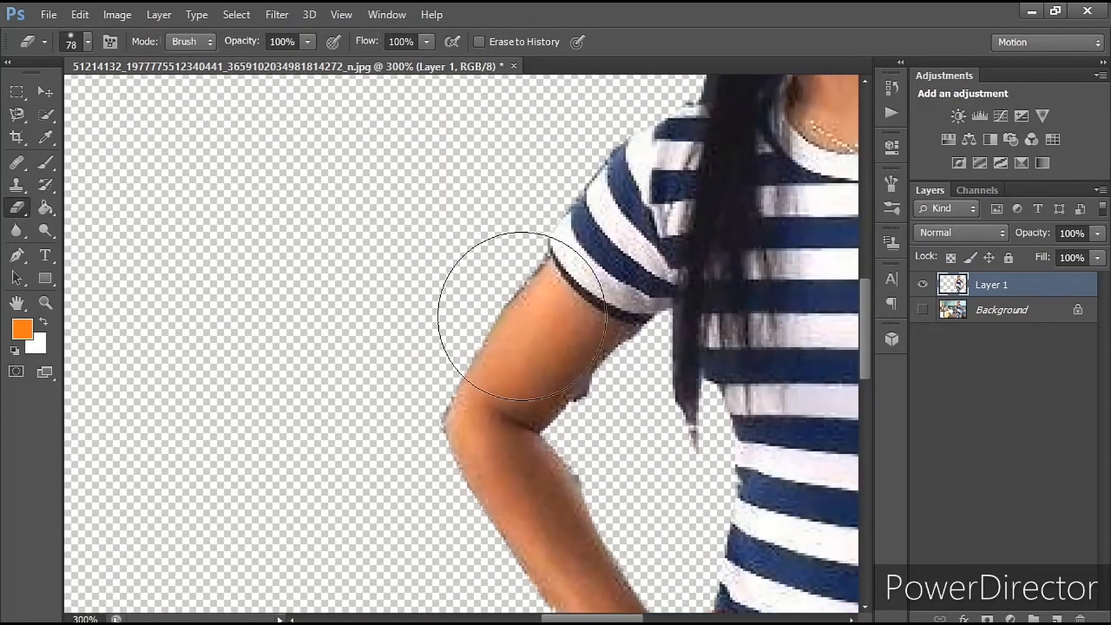
pyautogui.hotkey('ctrl', '+')
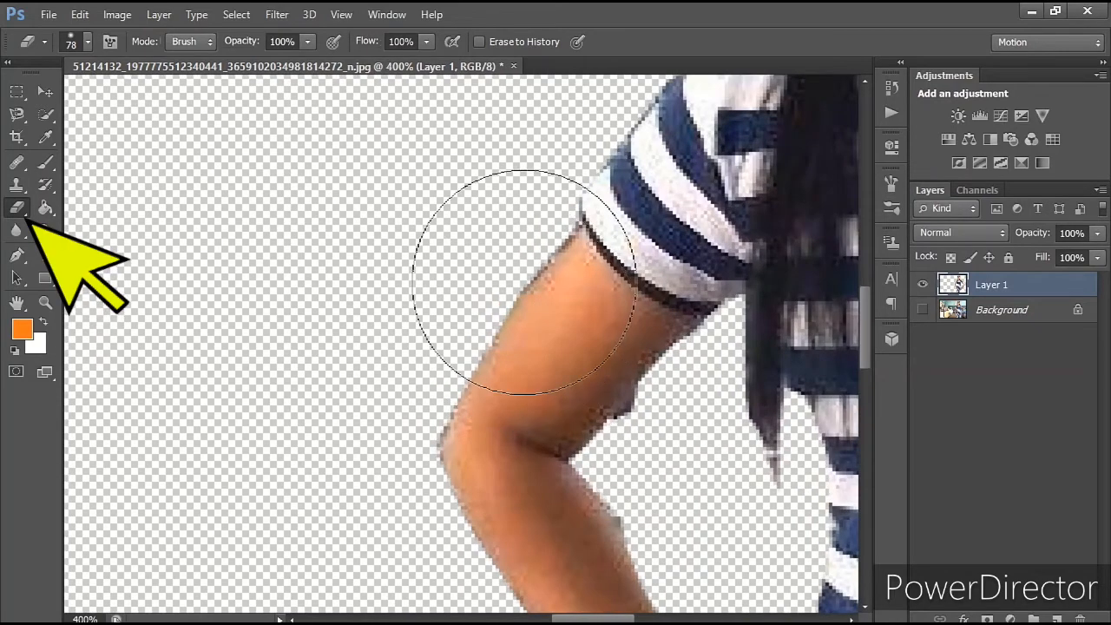
pyautogui.rightClick(524, 282)
pyautogui.moveTo(550, 323); pyautogui.dragTo(566, 325)
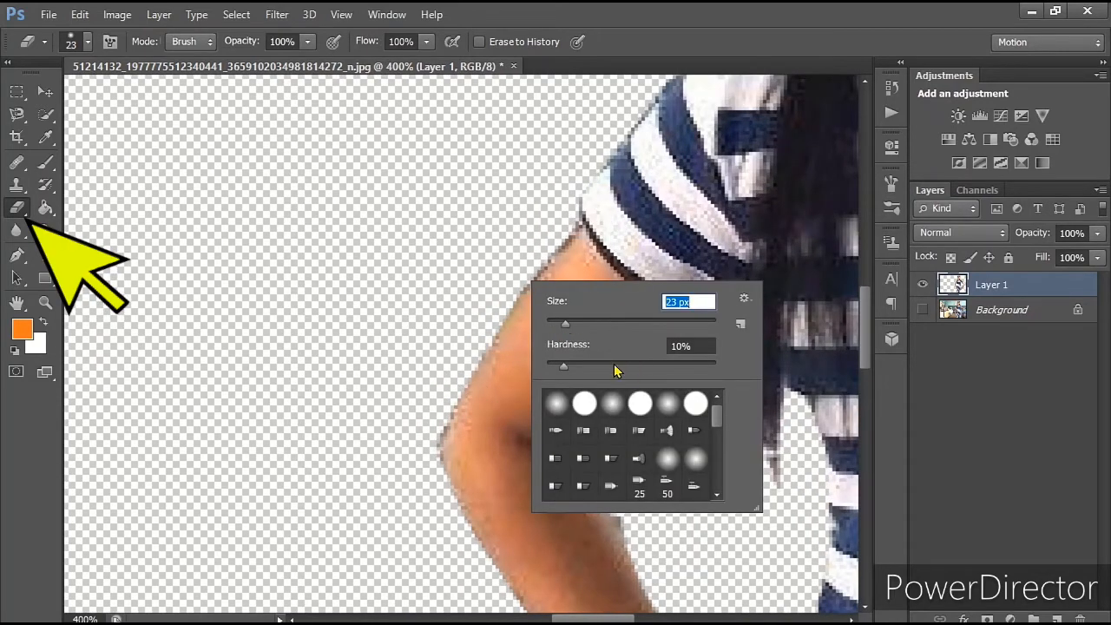
pyautogui.press('Tab')
pyautogui.press('Return')
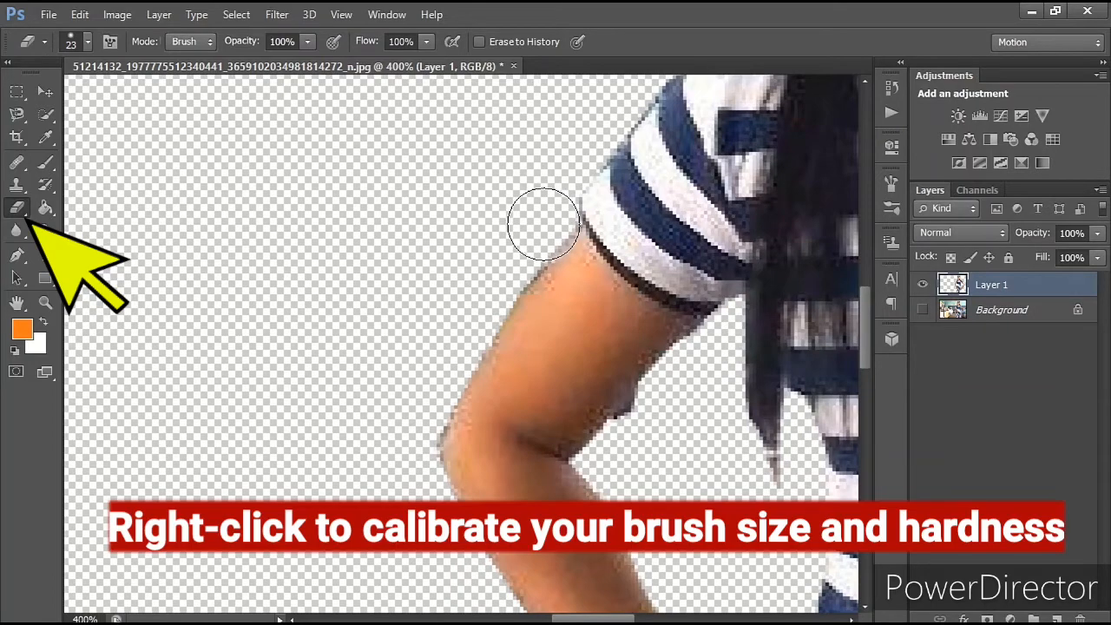
# Step: Set the eraser brush to 12 px with 60% hardness
pyautogui.rightClick(599, 291)
pyautogui.moveTo(662, 349); pyautogui.dragTo(700, 364)
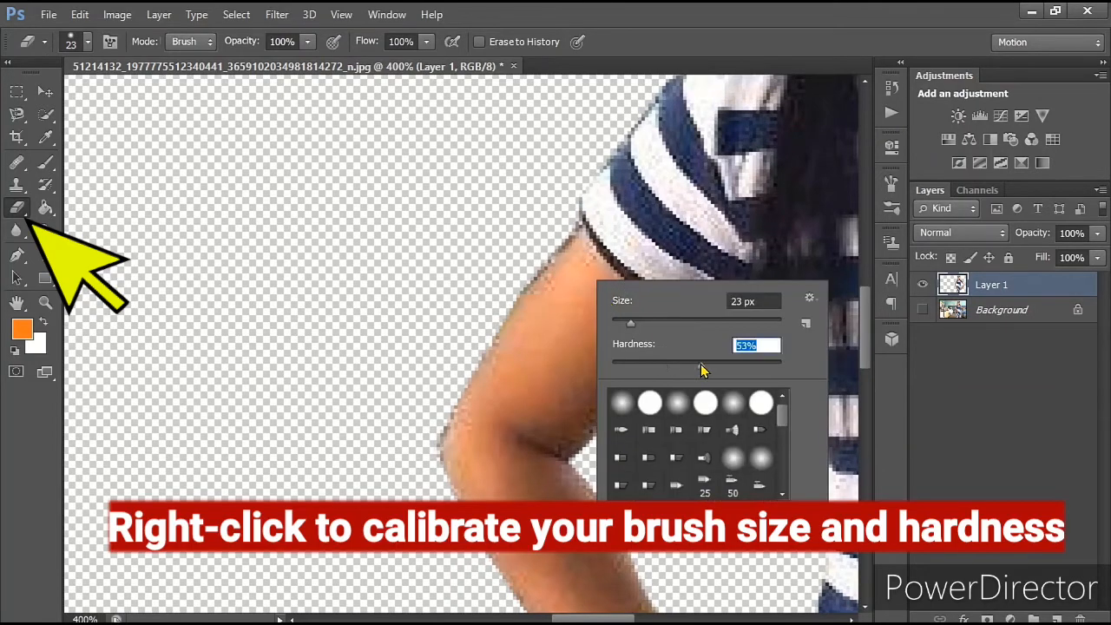
pyautogui.moveTo(631, 323); pyautogui.dragTo(621, 322)
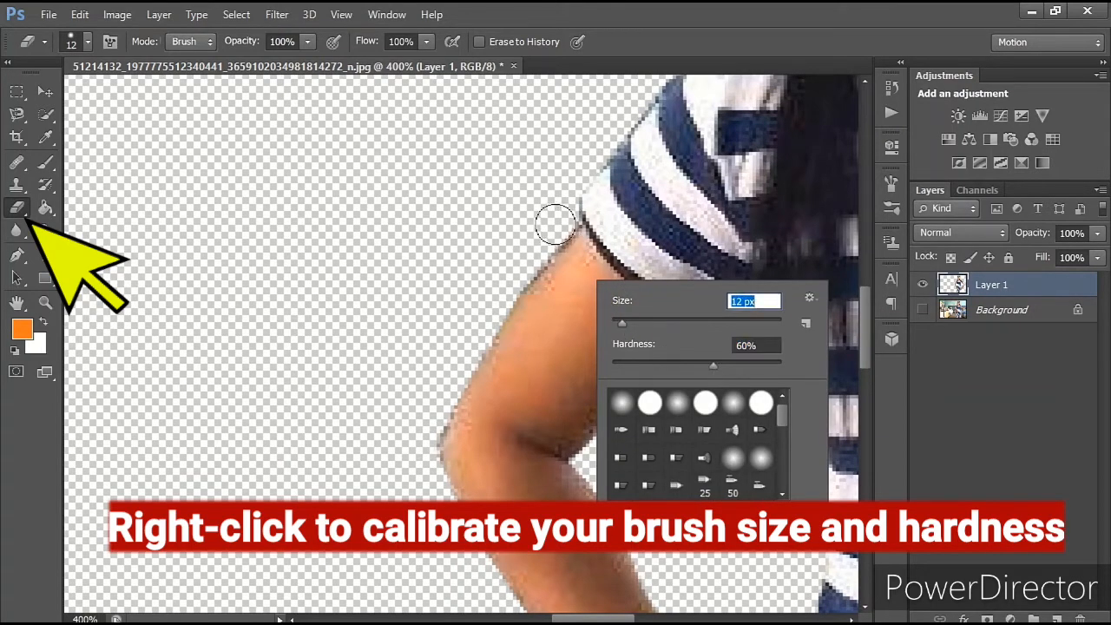
pyautogui.press('Return')
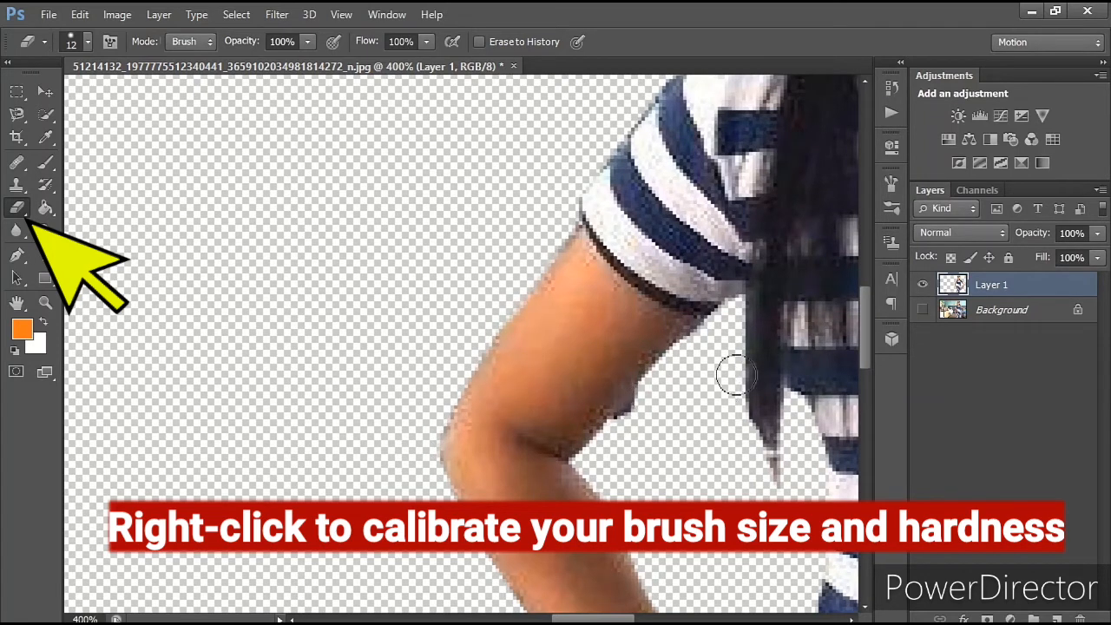
# Step: Erase the leftover fringe along the inner edge of the arm beside the long hair, from sleeve to forearm
pyautogui.moveTo(717, 330); pyautogui.dragTo(615, 448)
pyautogui.moveTo(663, 495); pyautogui.dragTo(622, 354)
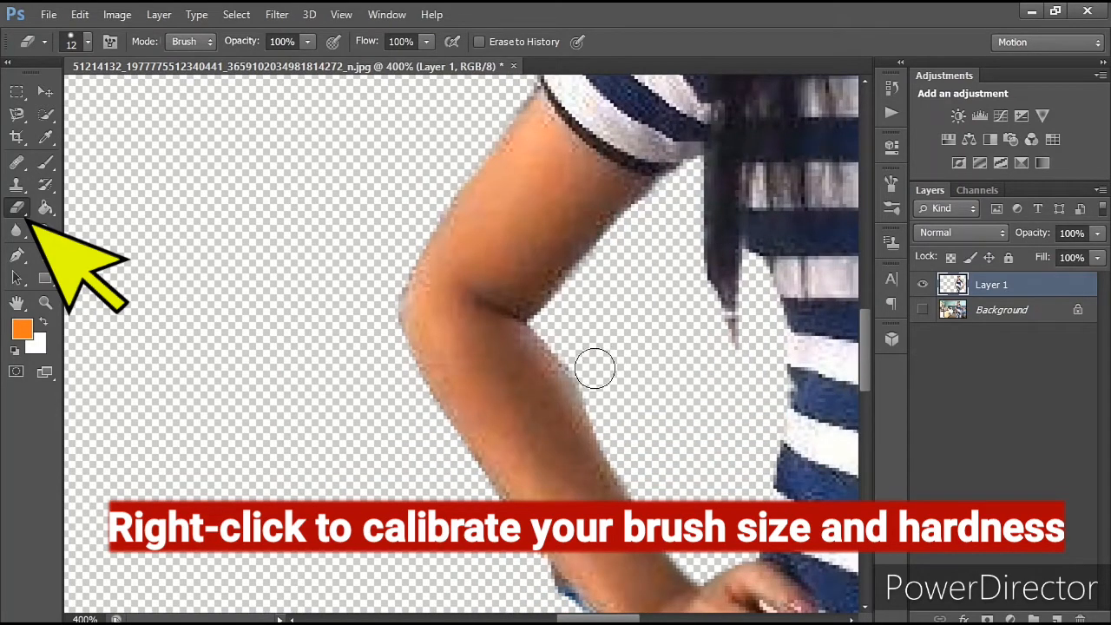
pyautogui.moveTo(642, 465); pyautogui.dragTo(632, 250)
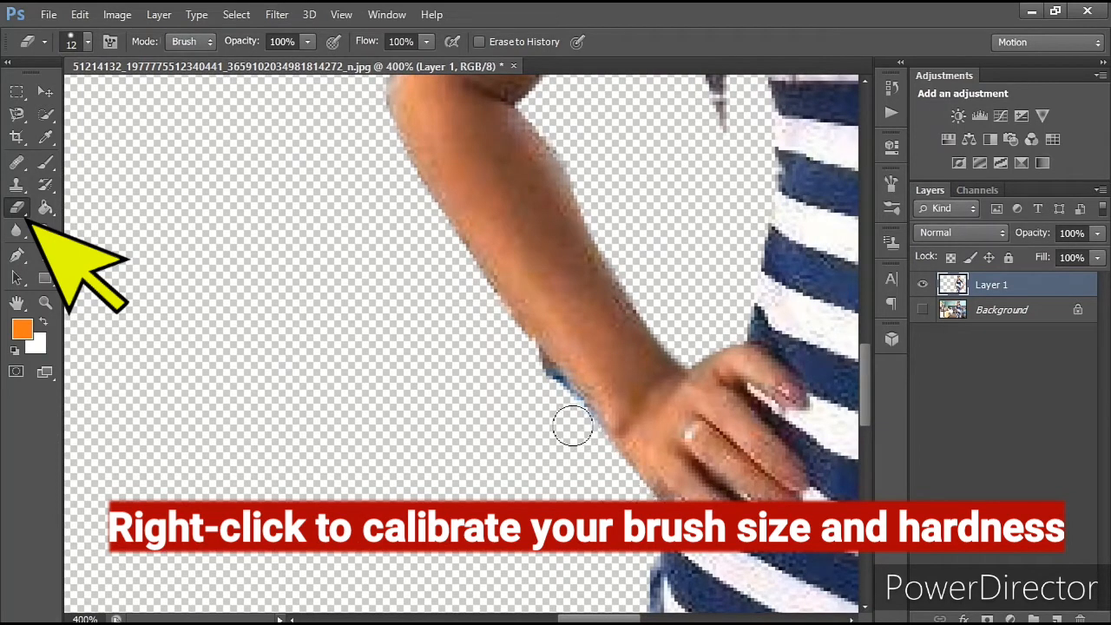
# Step: Erase the blue remnant along the forearm's outer edge near the wrist and tidy the edge of the hanging hair
pyautogui.moveTo(591, 442); pyautogui.dragTo(538, 367)
pyautogui.hotkey('ctrl', 'z')
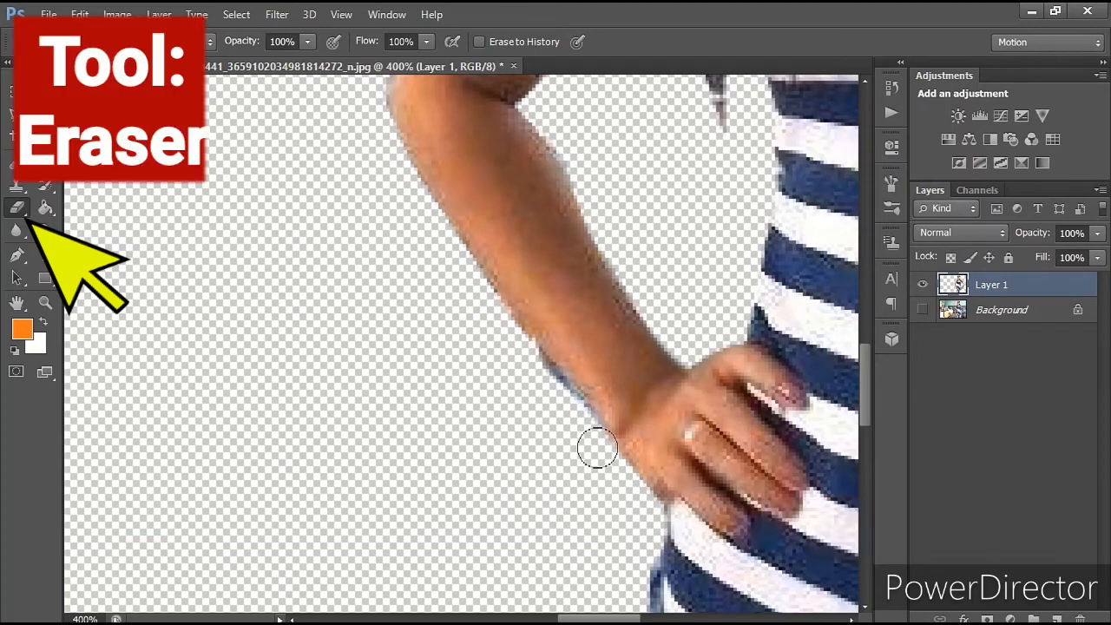
pyautogui.moveTo(556, 405)
pyautogui.mouseDown()
pyautogui.moveTo(508, 342)
pyautogui.moveTo(516, 376)
pyautogui.moveTo(593, 442)
pyautogui.moveTo(541, 387)
pyautogui.moveTo(582, 429)
pyautogui.moveTo(590, 461)
pyautogui.moveTo(544, 407)
pyautogui.mouseUp()
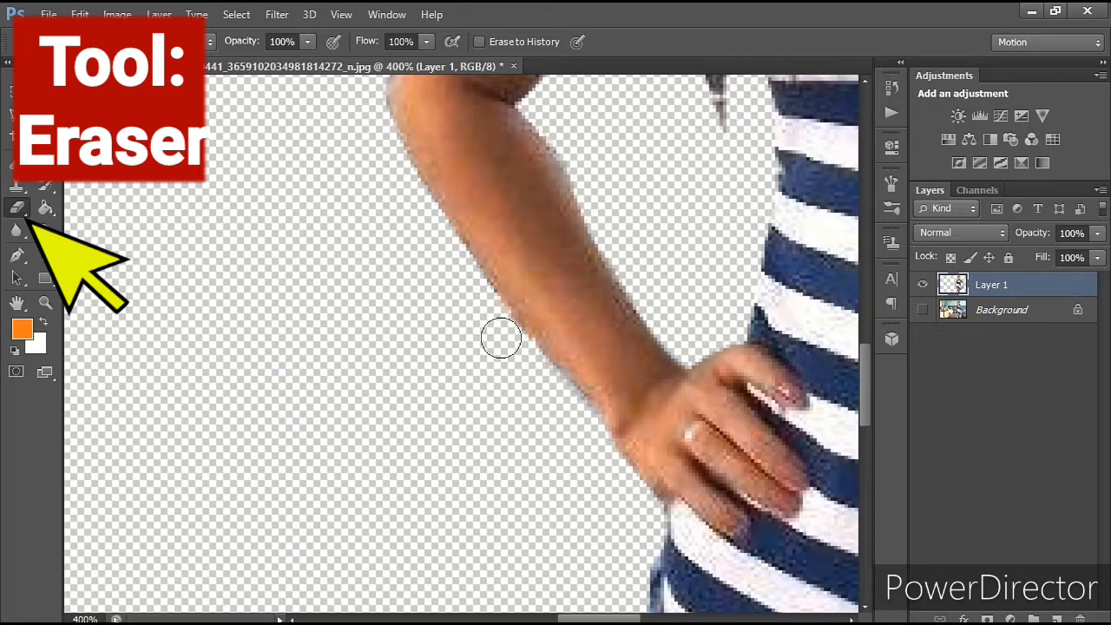
pyautogui.moveTo(650, 146)
pyautogui.mouseDown()
pyautogui.moveTo(563, 432)
pyautogui.moveTo(640, 432)
pyautogui.moveTo(603, 414)
pyautogui.moveTo(600, 310)
pyautogui.moveTo(607, 409)
pyautogui.moveTo(581, 267)
pyautogui.mouseUp()
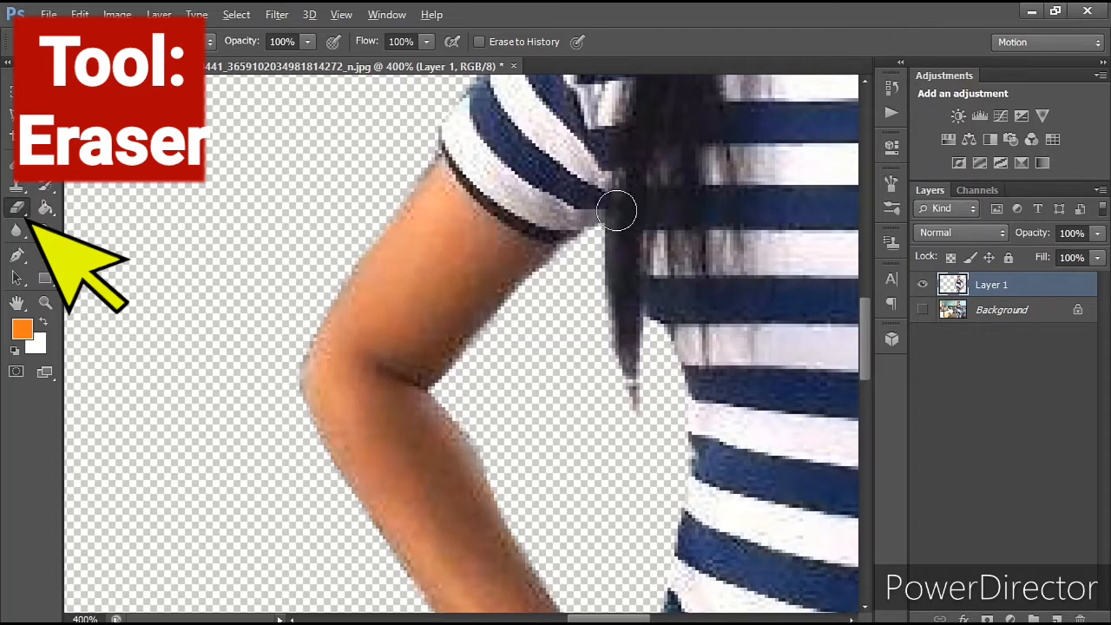
pyautogui.moveTo(617, 212); pyautogui.dragTo(622, 321)
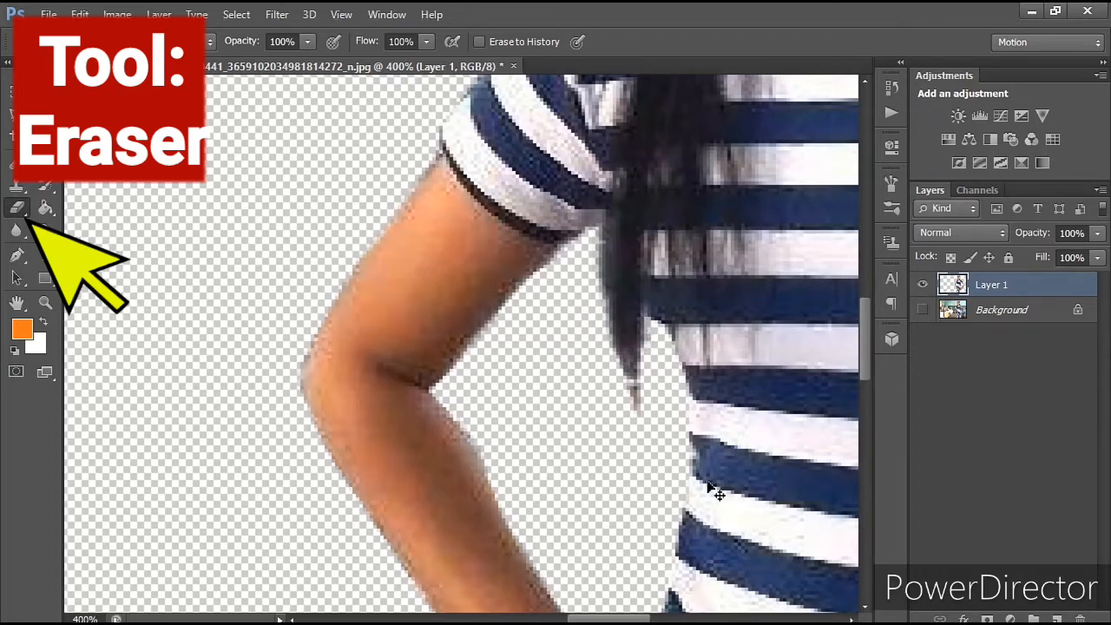
# Step: Clean up the other arm's cutout edges, including the gap where the wrist and hand meet the dress
pyautogui.hotkey('ctrl', '-')
pyautogui.moveTo(701, 491); pyautogui.dragTo(546, 108)
pyautogui.moveTo(387, 310); pyautogui.dragTo(427, 124)
pyautogui.moveTo(432, 163); pyautogui.dragTo(435, 556)
pyautogui.moveTo(435, 566); pyautogui.dragTo(437, 143)
pyautogui.moveTo(738, 122); pyautogui.dragTo(248, 491)
pyautogui.moveTo(565, 307); pyautogui.dragTo(490, 314)
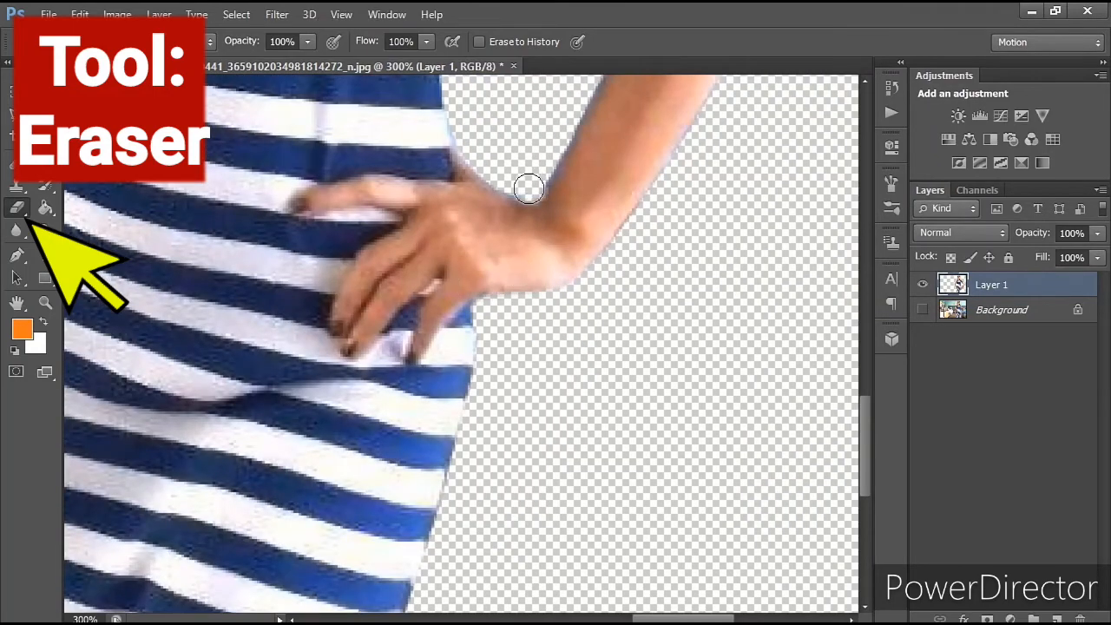
pyautogui.moveTo(529, 188); pyautogui.dragTo(513, 188)
pyautogui.moveTo(487, 159)
pyautogui.mouseDown()
pyautogui.moveTo(486, 261)
pyautogui.moveTo(444, 410)
pyautogui.mouseUp()
pyautogui.moveTo(604, 137)
pyautogui.mouseDown()
pyautogui.moveTo(571, 227)
pyautogui.moveTo(605, 244)
pyautogui.moveTo(555, 264)
pyautogui.moveTo(625, 162)
pyautogui.mouseUp()
pyautogui.moveTo(653, 205); pyautogui.dragTo(662, 411)
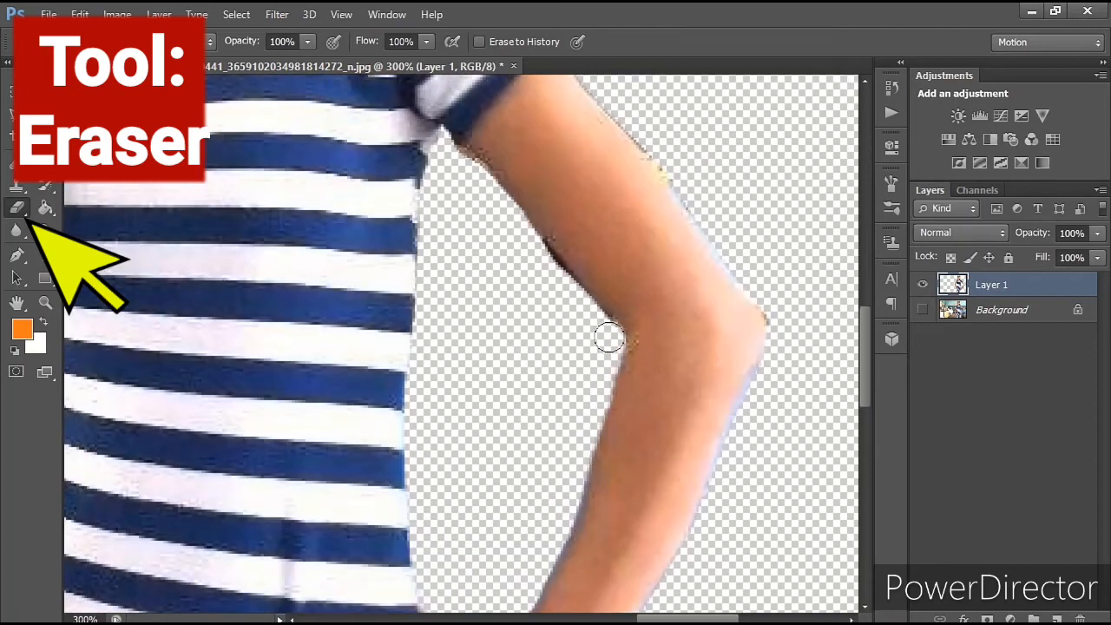
# Step: Erase the dark fringe along that arm's inner upper edge and clean the outline down the forearm
pyautogui.moveTo(611, 335); pyautogui.dragTo(544, 258)
pyautogui.moveTo(738, 373); pyautogui.dragTo(642, 178)
pyautogui.moveTo(614, 315); pyautogui.dragTo(516, 459)
pyautogui.hotkey('ctrl', '-')
pyautogui.hotkey('ctrl', '+')
pyautogui.hotkey('ctrl', '+')
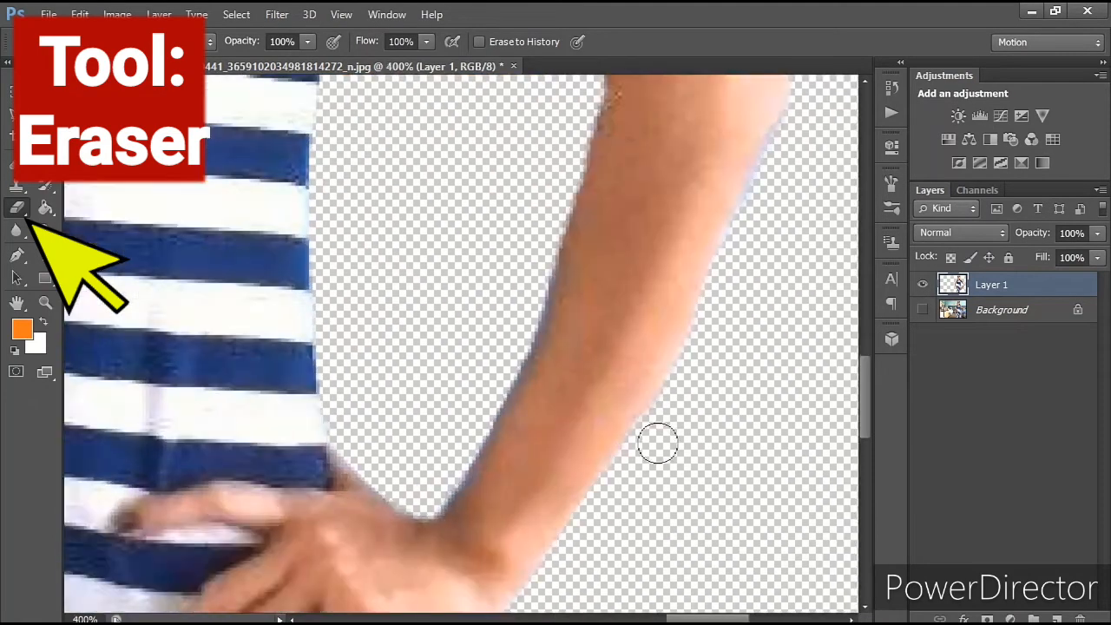
pyautogui.moveTo(657, 443); pyautogui.dragTo(653, 549)
pyautogui.moveTo(526, 406)
pyautogui.mouseDown()
pyautogui.moveTo(576, 213)
pyautogui.moveTo(521, 384)
pyautogui.moveTo(489, 439)
pyautogui.moveTo(546, 305)
pyautogui.mouseUp()
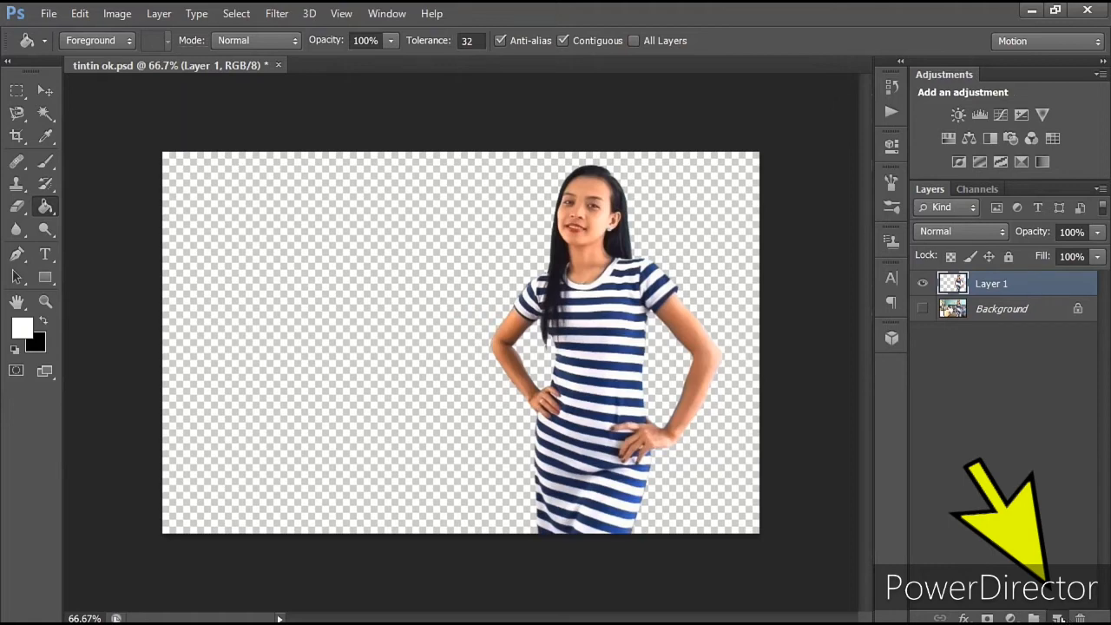
# Step: Create a new layer, fill it with white using the Paint Bucket, and place it beneath Layer 1
pyautogui.click(1058, 618)
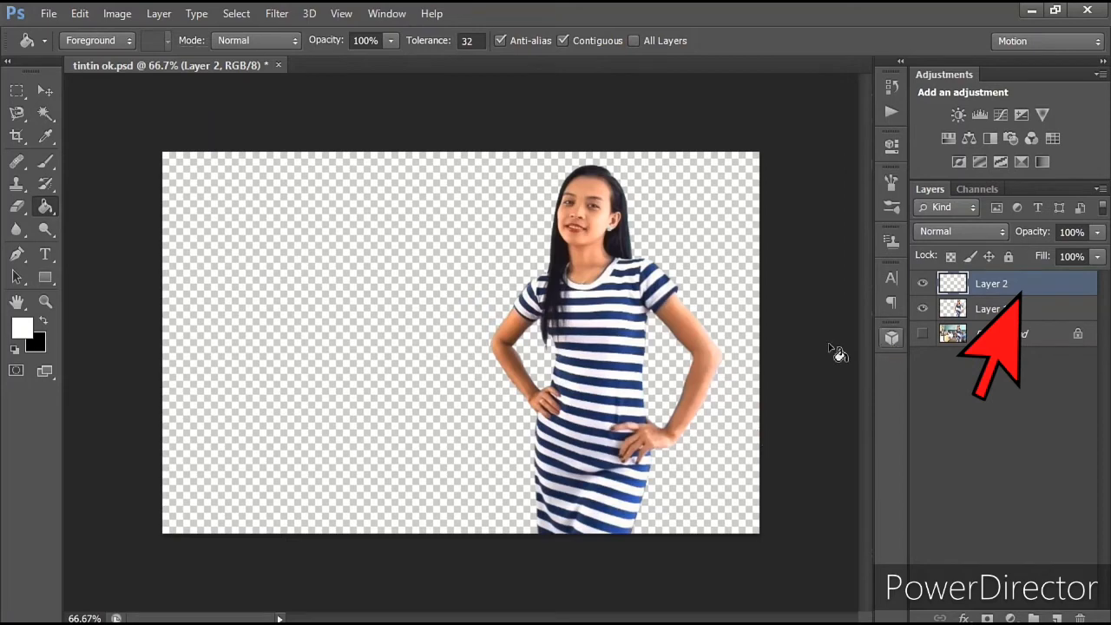
pyautogui.click(708, 383)
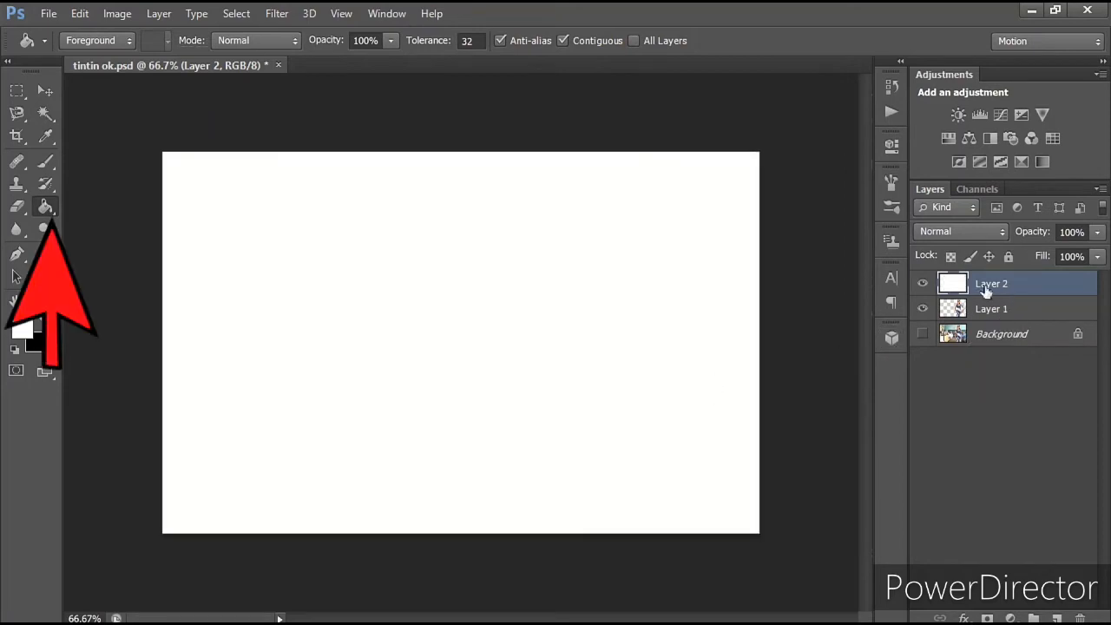
pyautogui.moveTo(986, 291); pyautogui.dragTo(983, 320)
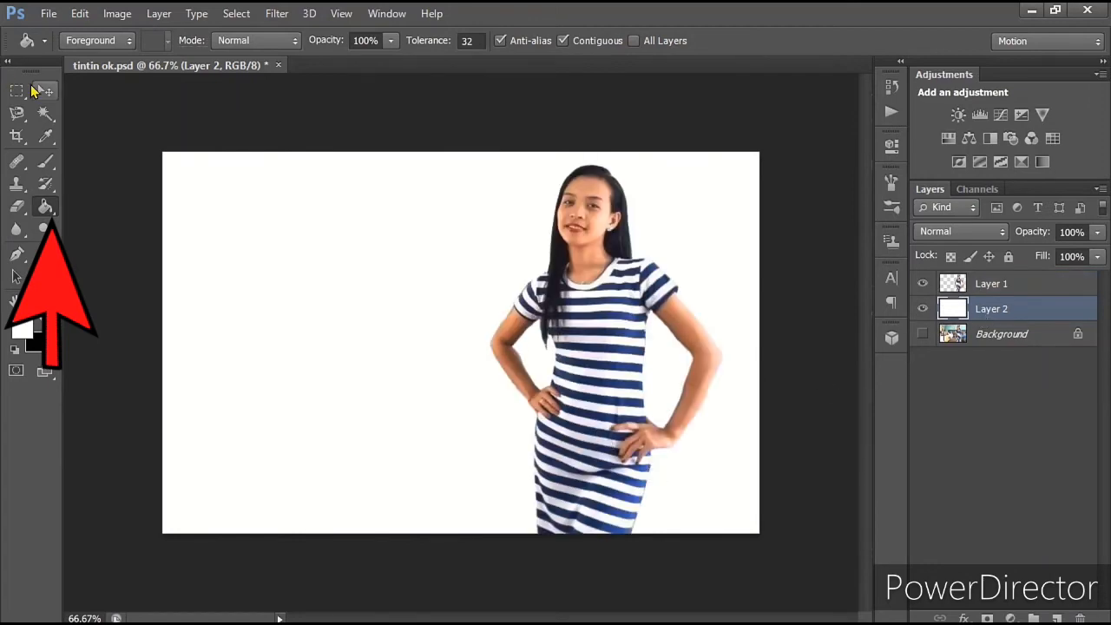
# Step: Bring the white Layer 2 above Layer 1 with the Move tool active and send it back below
pyautogui.click(40, 90)
pyautogui.hotkey('ctrl', ']')
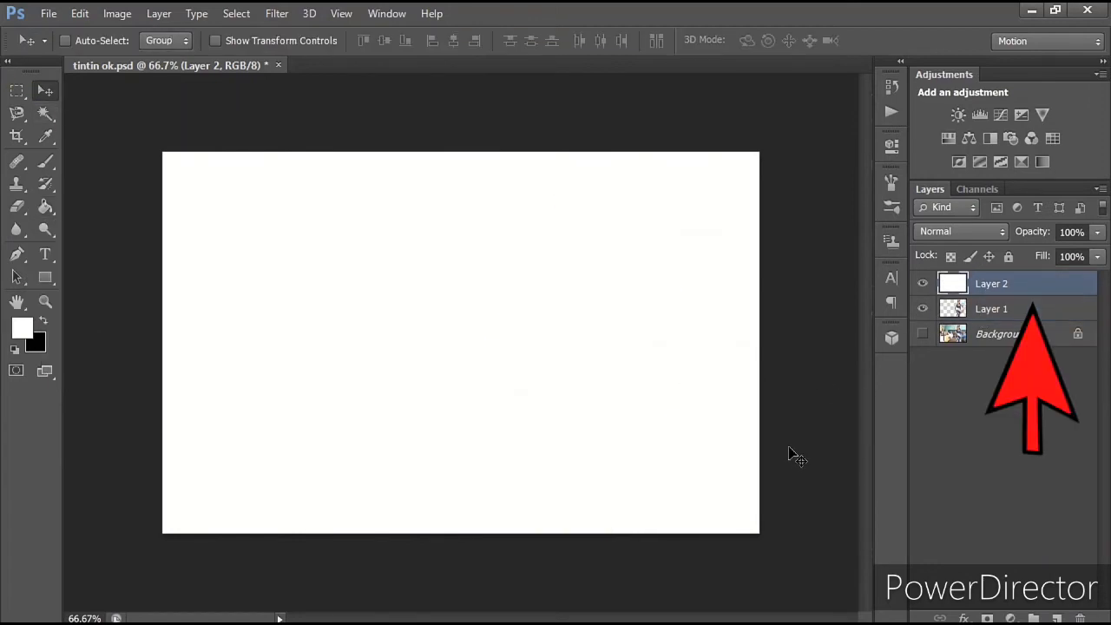
pyautogui.hotkey('ctrl', '[')
# Step: Switch to the Clone Stamp tool and make the woman's Layer 1 the active layer for retouching
pyautogui.hotkey('ctrl', '+')
pyautogui.hotkey('ctrl', '+')
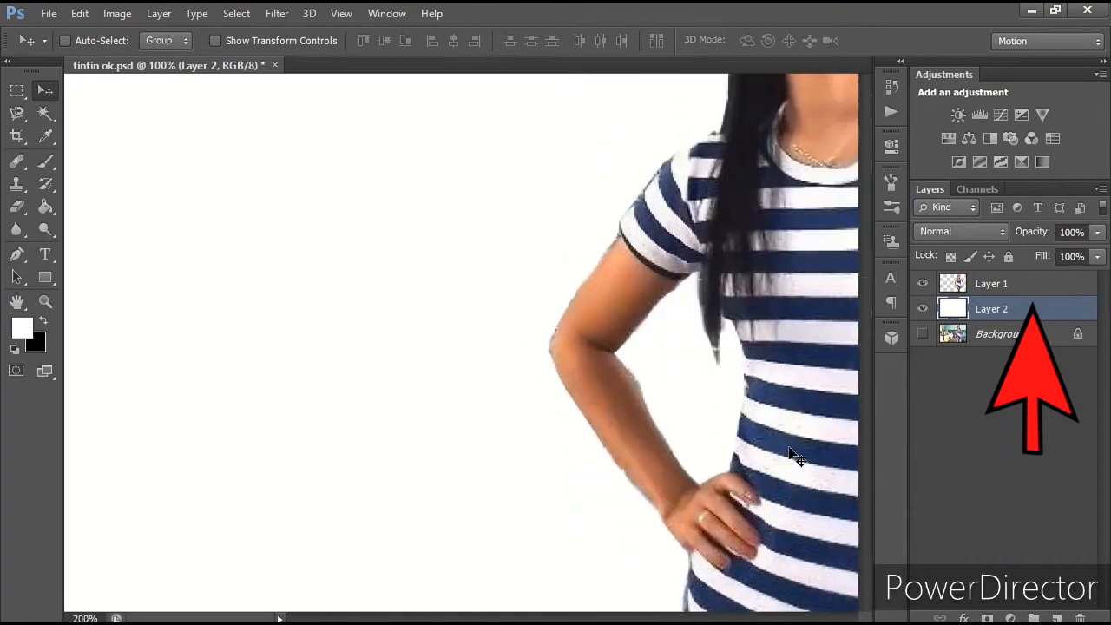
pyautogui.moveTo(788, 447); pyautogui.dragTo(339, 280)
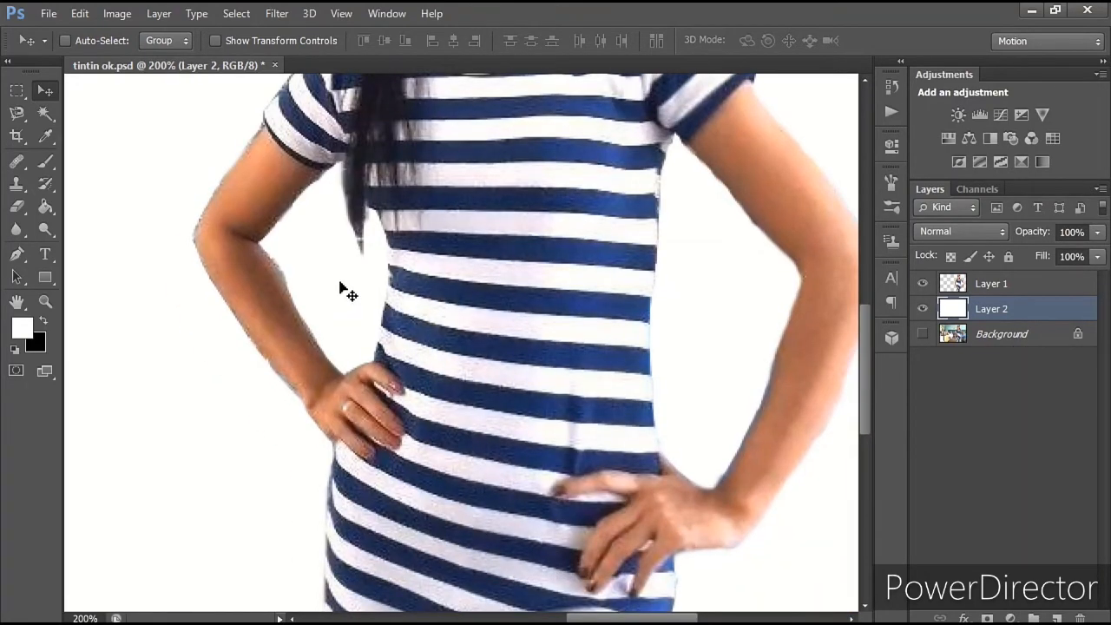
pyautogui.press('s')
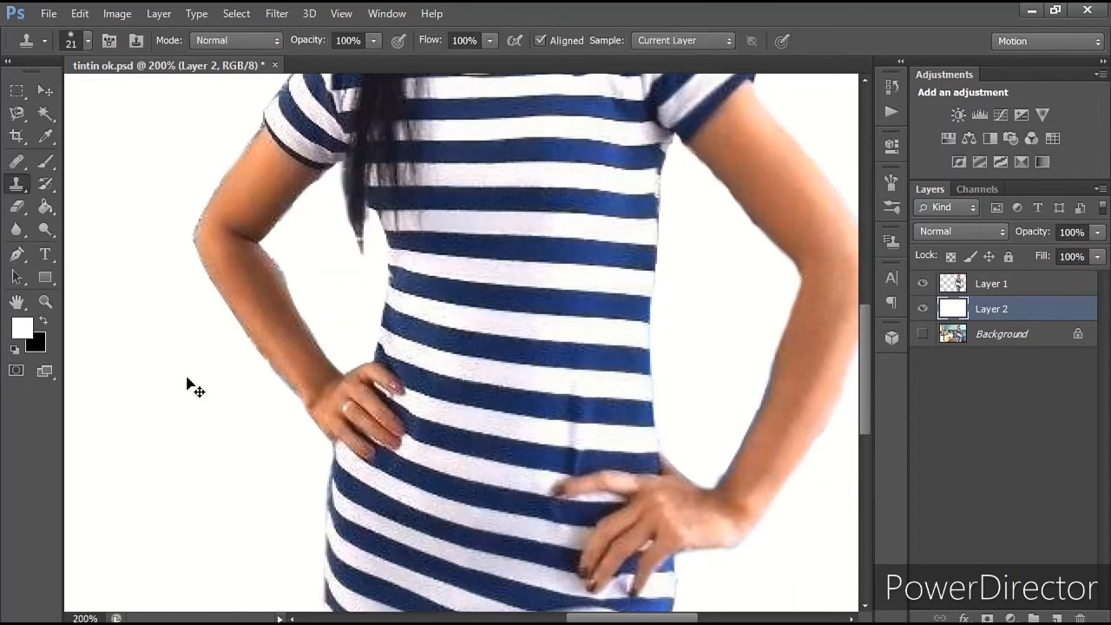
pyautogui.keyDown('ctrl'); pyautogui.rightClick(230, 304); pyautogui.keyUp('ctrl')
pyautogui.click(251, 310)
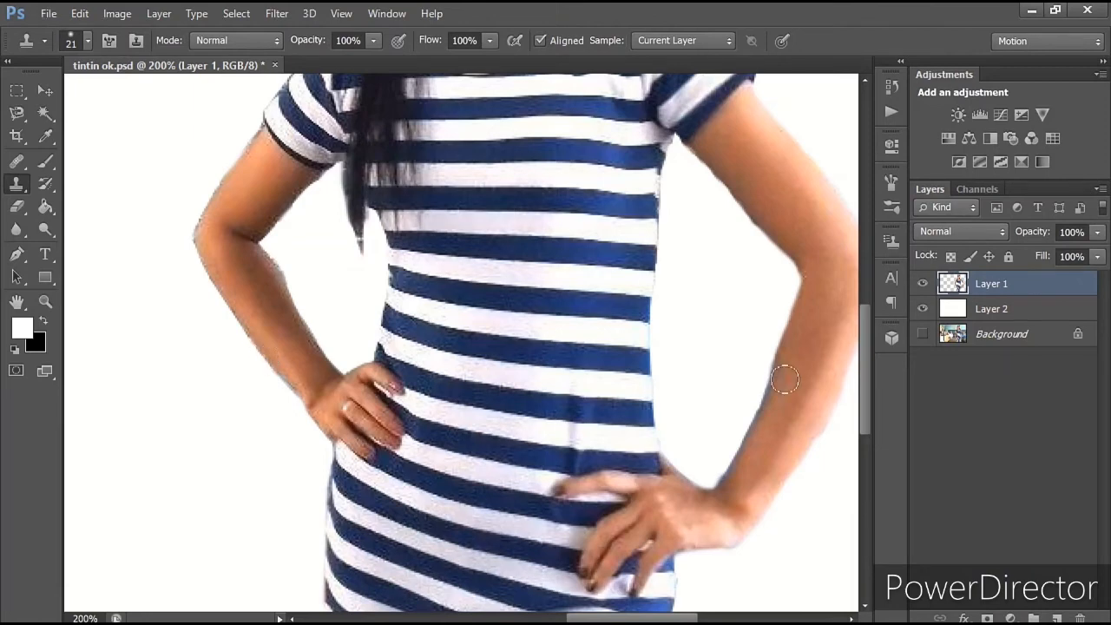
pyautogui.scroll(-3, 703, 343)
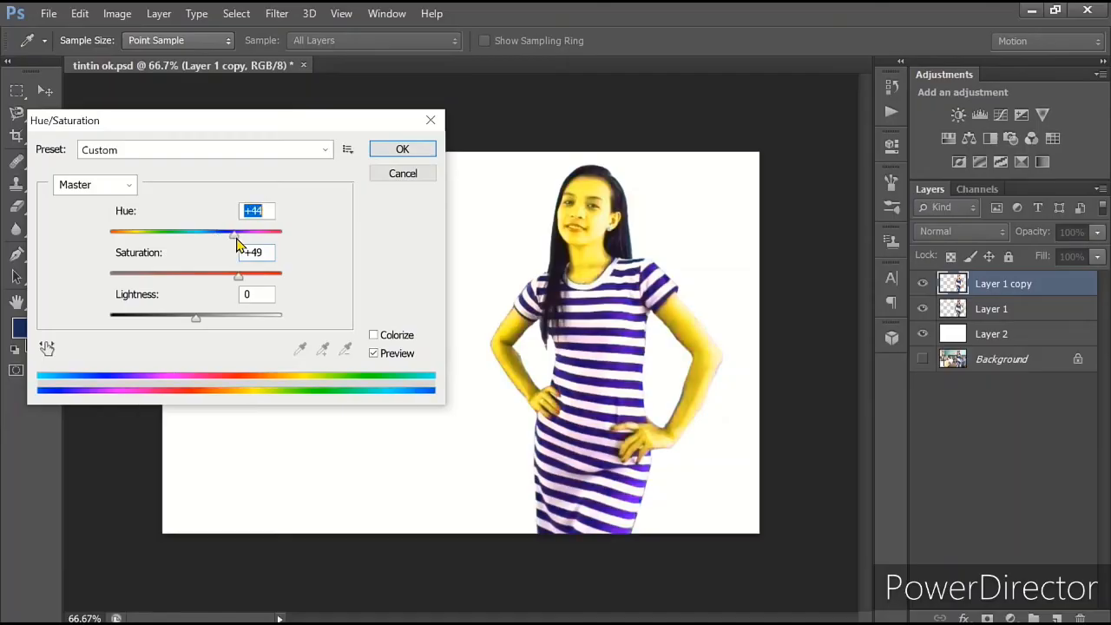
# Step: Shift the hue of Layer 1 copy until the skin is green and the dress stripes red, and apply Hue/Saturation
pyautogui.moveTo(241, 243)
pyautogui.mouseDown()
pyautogui.moveTo(267, 247)
pyautogui.moveTo(256, 240)
pyautogui.mouseUp()
pyautogui.click(402, 153)
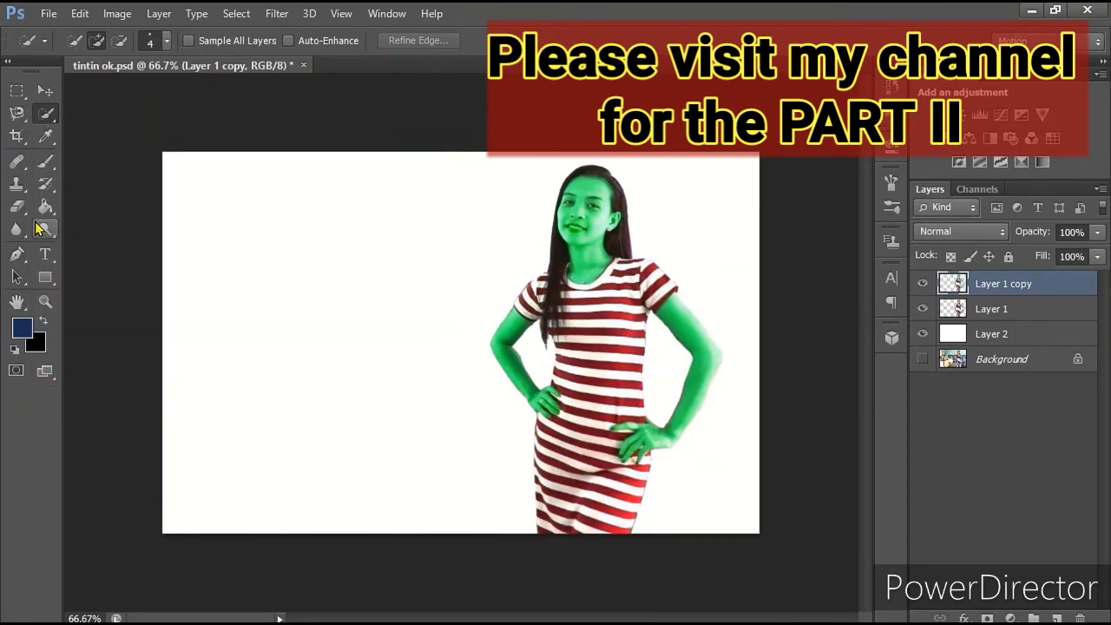
# Step: Switch to the Eraser with a 102 px brush and erase the green tint from the face on Layer 1 copy
pyautogui.click(18, 207)
pyautogui.rightClick(667, 218)
pyautogui.click(752, 256)
pyautogui.moveTo(579, 198)
pyautogui.mouseDown()
pyautogui.moveTo(603, 183)
pyautogui.moveTo(593, 218)
pyautogui.mouseUp()
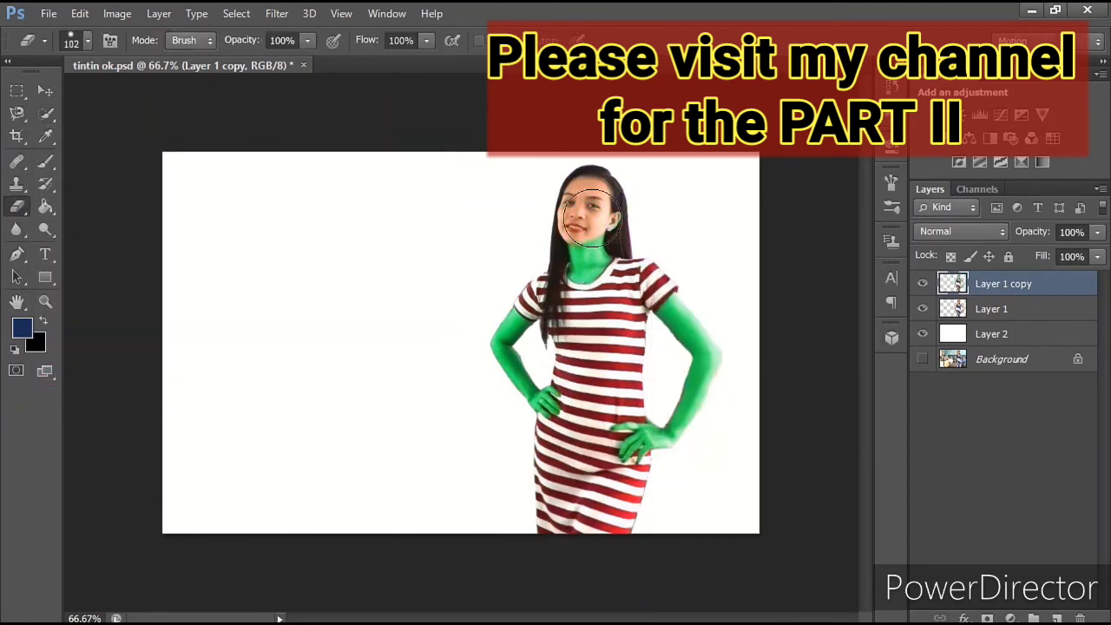
# Step: Erase the green tint from the arm beside the long hair, reducing the brush to 48 px for the area near the sleeve
pyautogui.hotkey('ctrl', '+')
pyautogui.hotkey('ctrl', '+')
pyautogui.moveTo(576, 330); pyautogui.dragTo(620, 391)
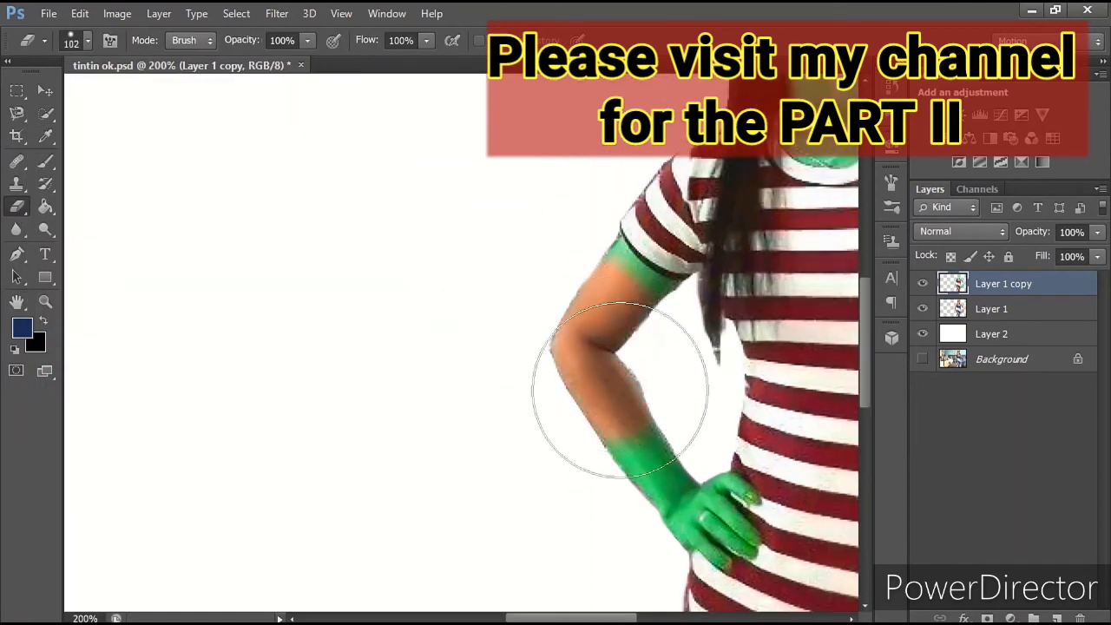
pyautogui.rightClick(620, 391)
pyautogui.click(694, 439)
pyautogui.moveTo(589, 271)
pyautogui.mouseDown()
pyautogui.moveTo(591, 259)
pyautogui.moveTo(662, 303)
pyautogui.mouseUp()
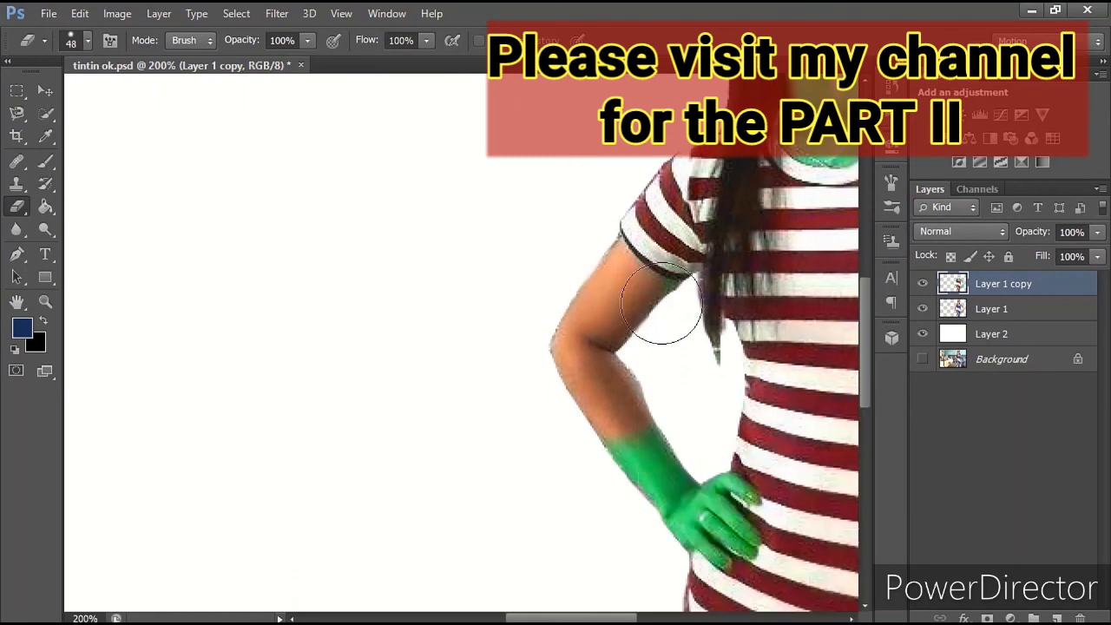